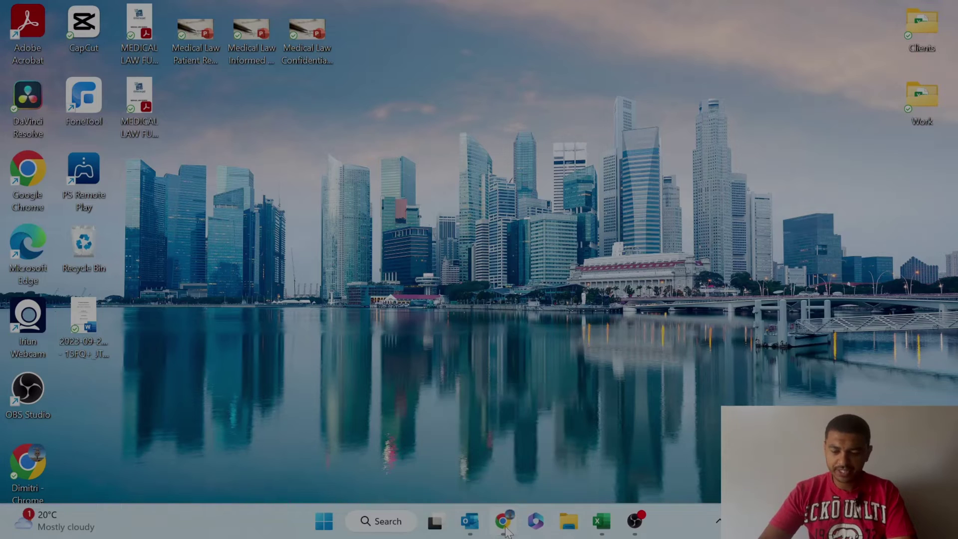
Launch Chrome and search Google for 'cyril ramaphosa foundation'.
{"action": "left_click", "coordinate": [503, 522]}
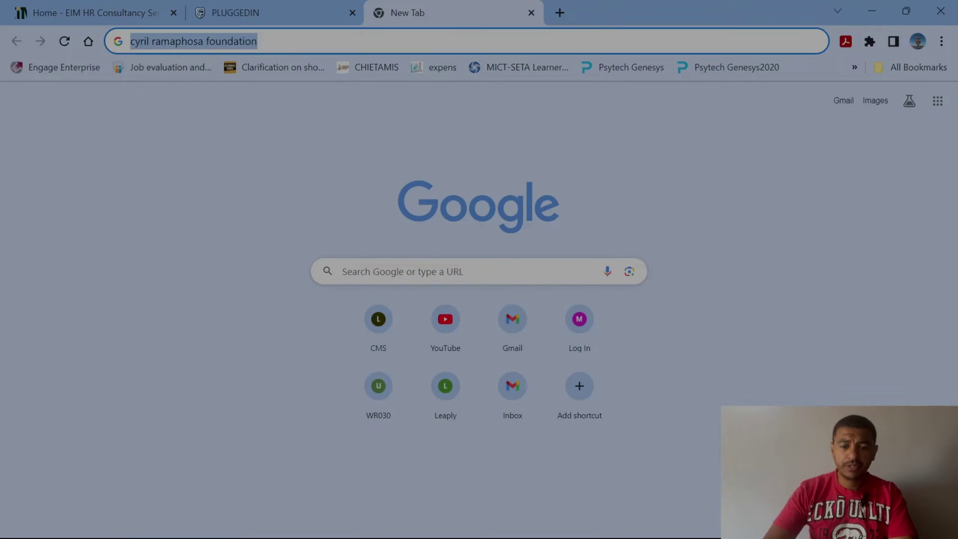
{"action": "key", "text": "Return"}
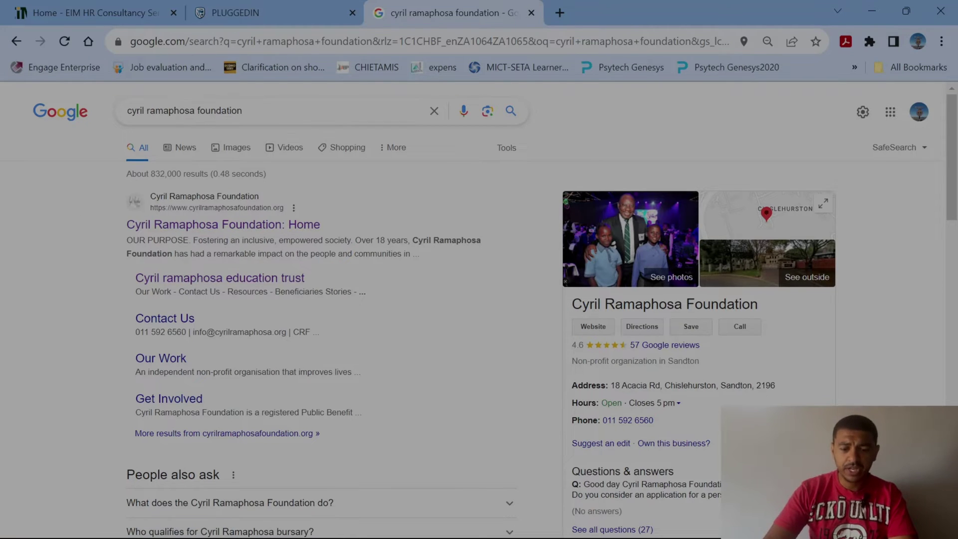
Open the 'Cyril Ramaphosa Foundation: Home' result and scroll to the Our Work programmes.
{"action": "left_click", "coordinate": [202, 227]}
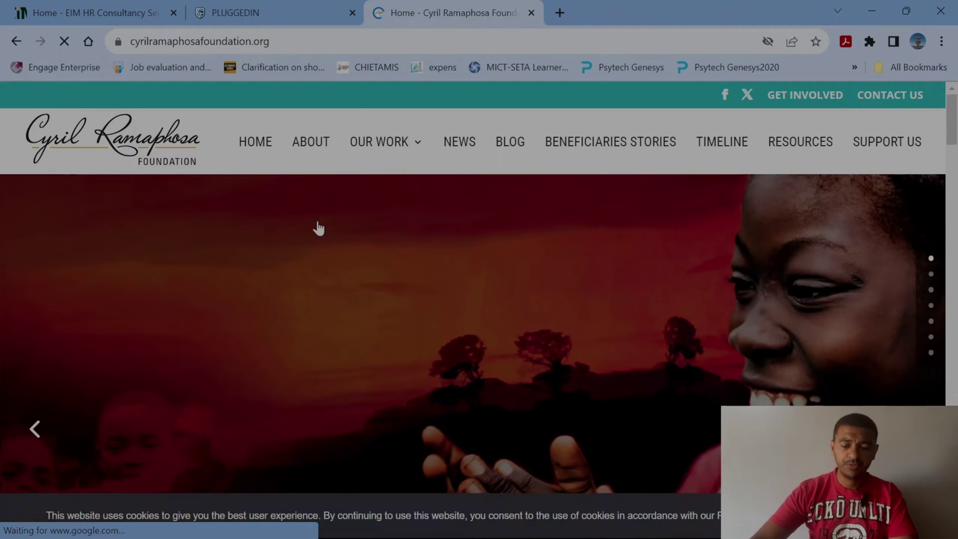
{"action": "scroll", "coordinate": [394, 241], "scroll_direction": "down", "scroll_amount": 5}
{"action": "scroll", "coordinate": [393, 235], "scroll_direction": "down", "scroll_amount": 10}
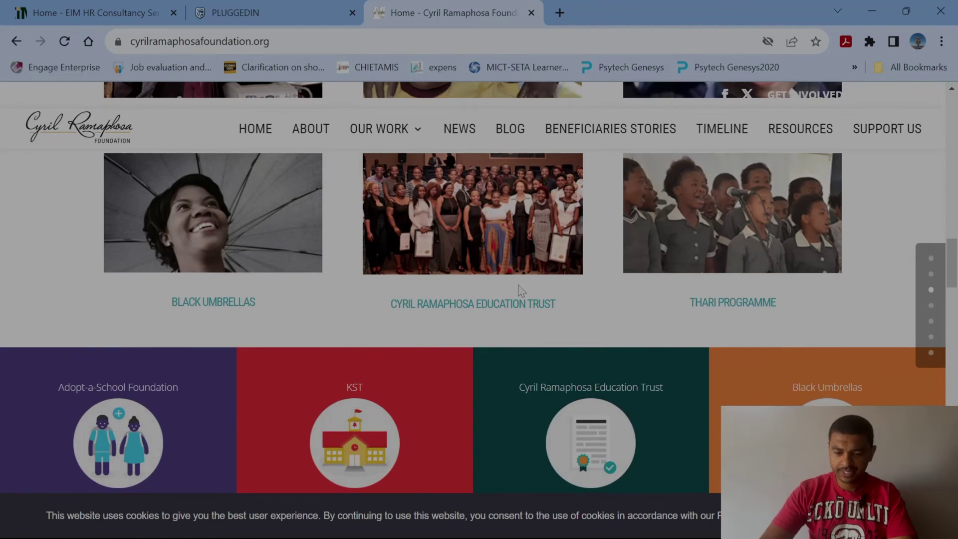
Go to the Cyril Ramaphosa Education Trust page and open the 2024 Bursary Programme Applications PDF.
{"action": "left_click", "coordinate": [489, 307]}
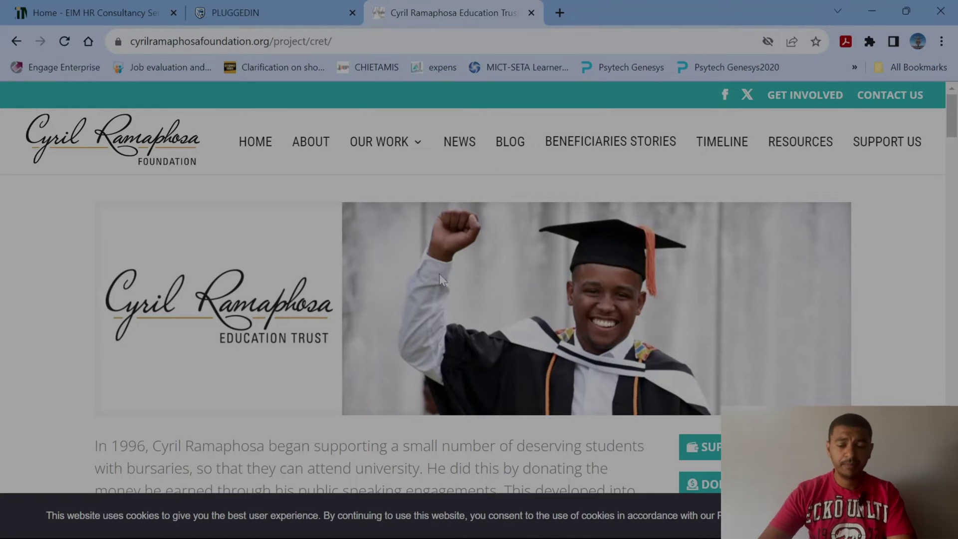
{"action": "scroll", "coordinate": [436, 279], "scroll_direction": "down", "scroll_amount": 15}
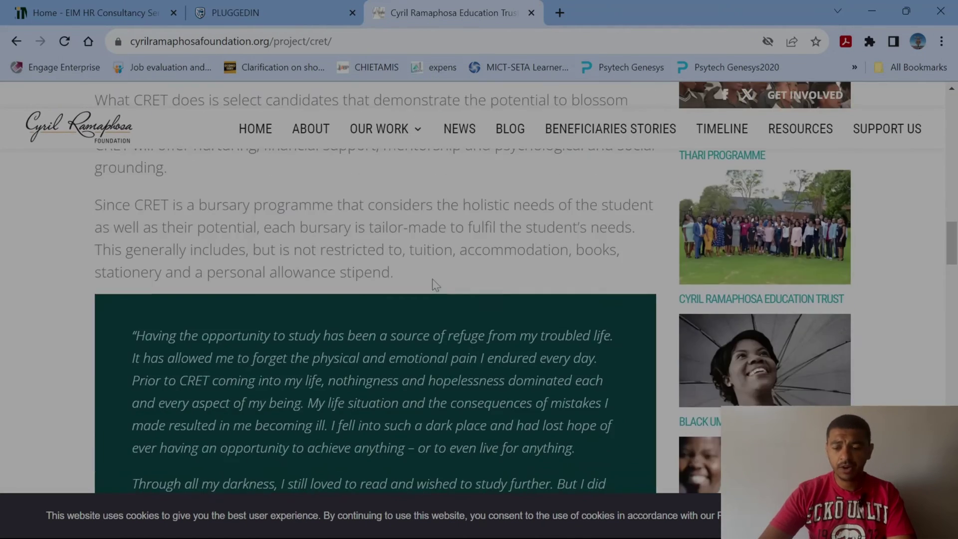
{"action": "scroll", "coordinate": [435, 285], "scroll_direction": "down", "scroll_amount": 20}
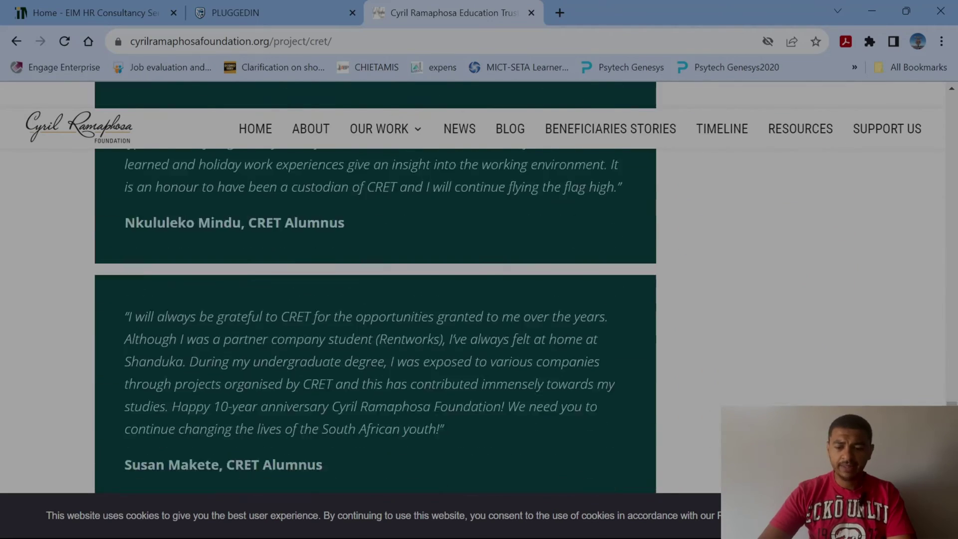
{"action": "scroll", "coordinate": [433, 282], "scroll_direction": "down", "scroll_amount": 7}
{"action": "scroll", "coordinate": [465, 283], "scroll_direction": "up", "scroll_amount": 2}
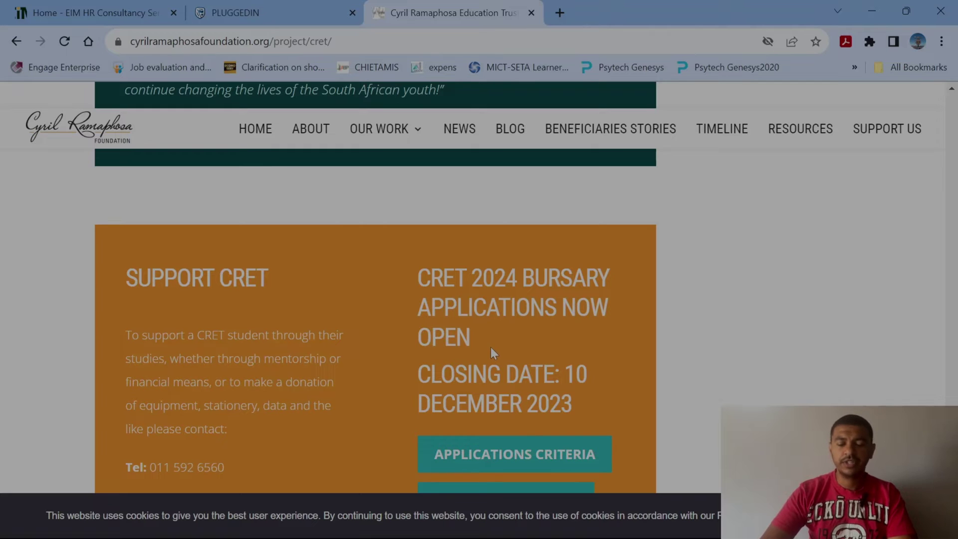
{"action": "scroll", "coordinate": [491, 349], "scroll_direction": "down", "scroll_amount": 3}
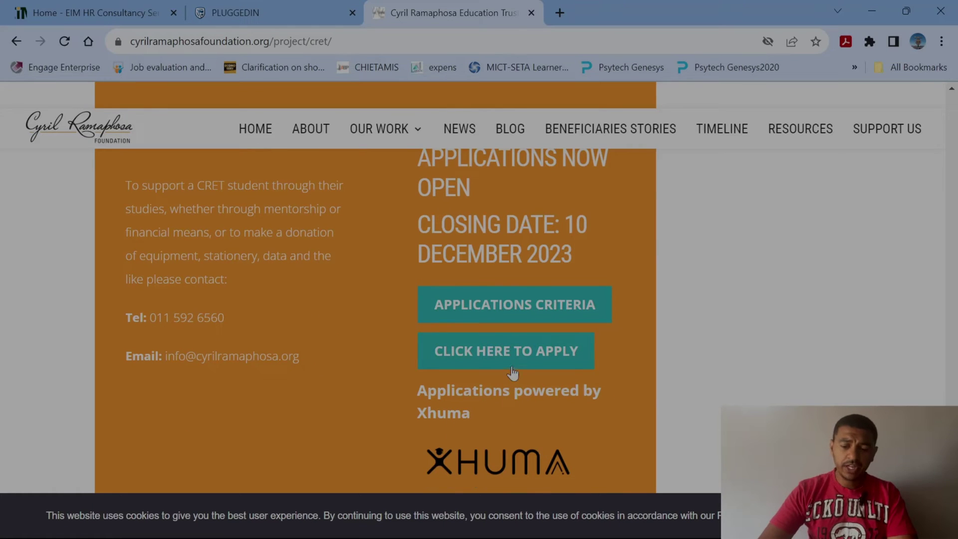
{"action": "left_click", "coordinate": [514, 308]}
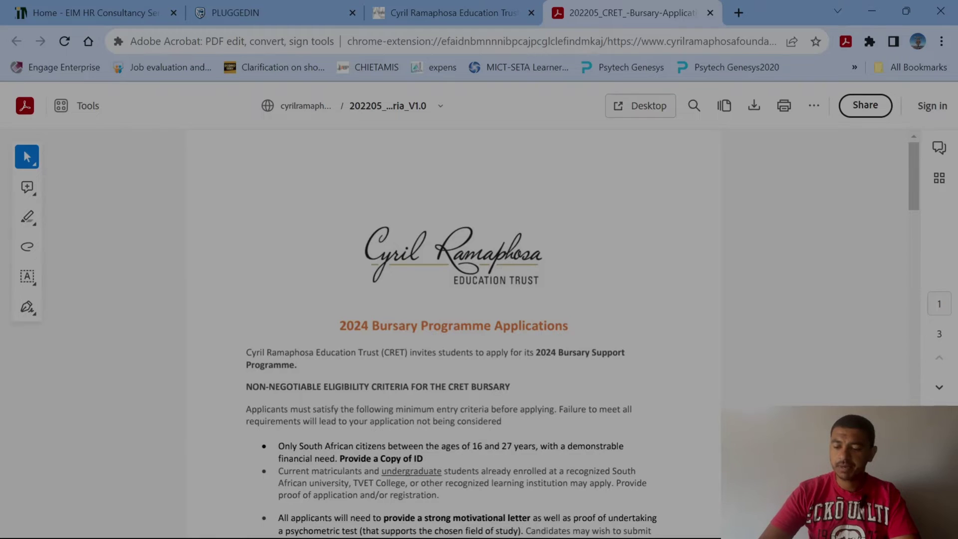
{"action": "left_click", "coordinate": [939, 477]}
{"action": "scroll", "coordinate": [679, 398], "scroll_direction": "down", "scroll_amount": 2}
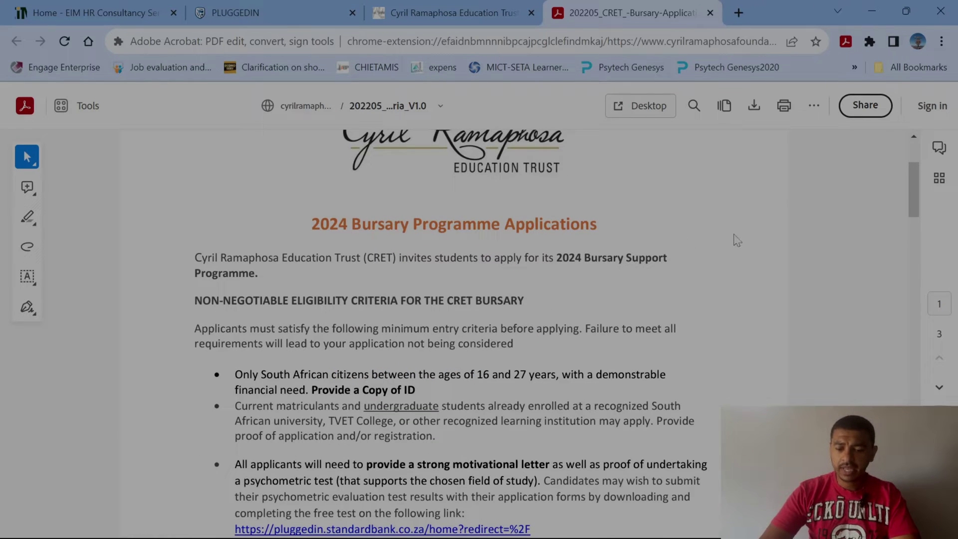
{"action": "scroll", "coordinate": [404, 248], "scroll_direction": "down", "scroll_amount": 5}
{"action": "scroll", "coordinate": [403, 248], "scroll_direction": "up", "scroll_amount": 3}
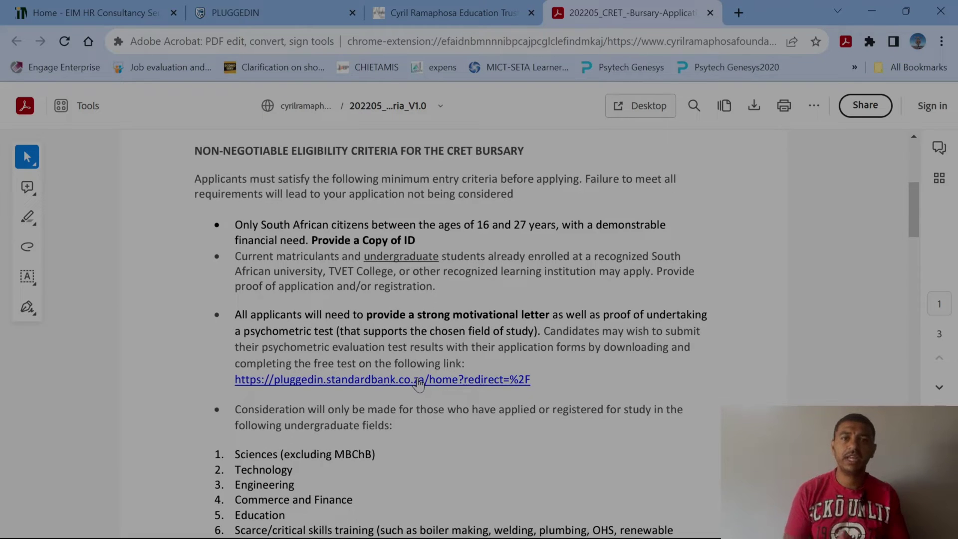
{"action": "scroll", "coordinate": [418, 386], "scroll_direction": "down", "scroll_amount": 3}
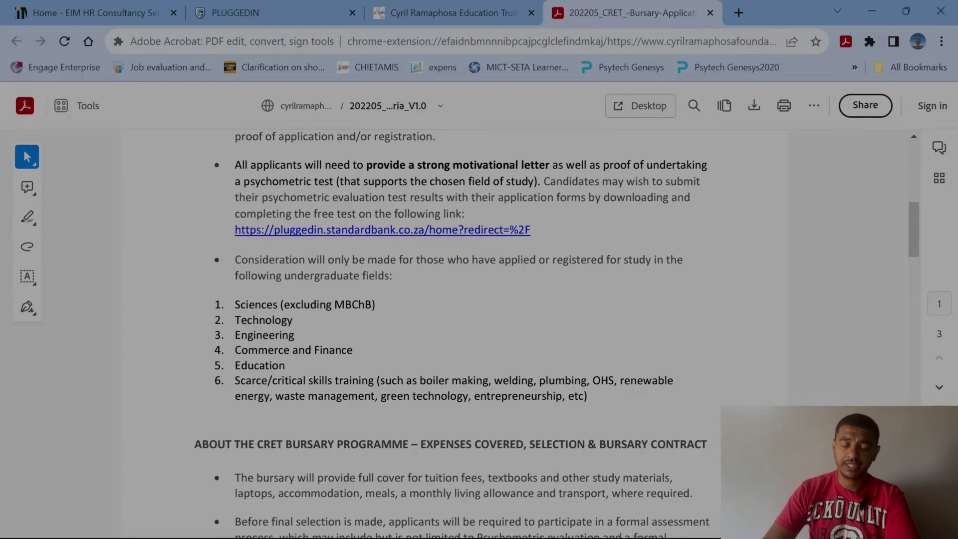
{"action": "scroll", "coordinate": [469, 329], "scroll_direction": "down", "scroll_amount": 3}
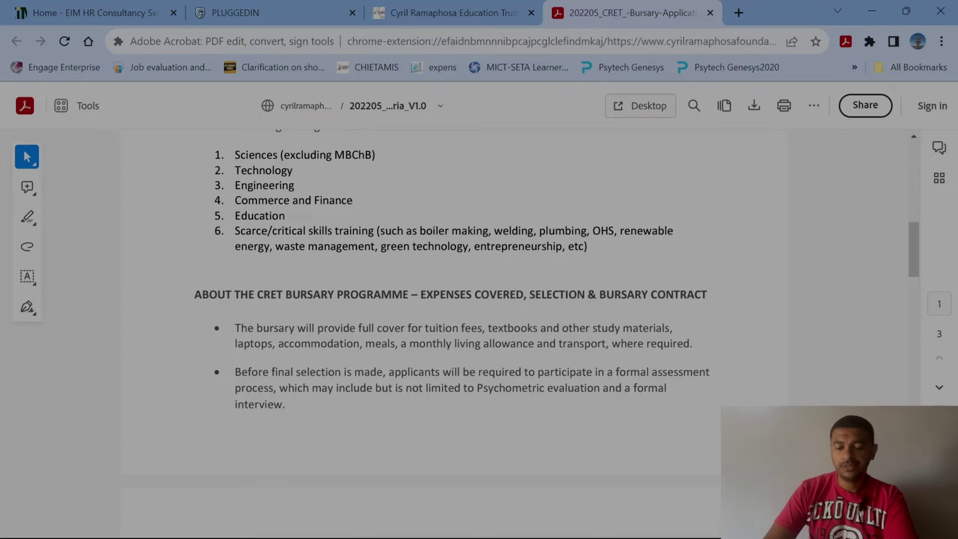
{"action": "scroll", "coordinate": [649, 297], "scroll_direction": "down", "scroll_amount": 7}
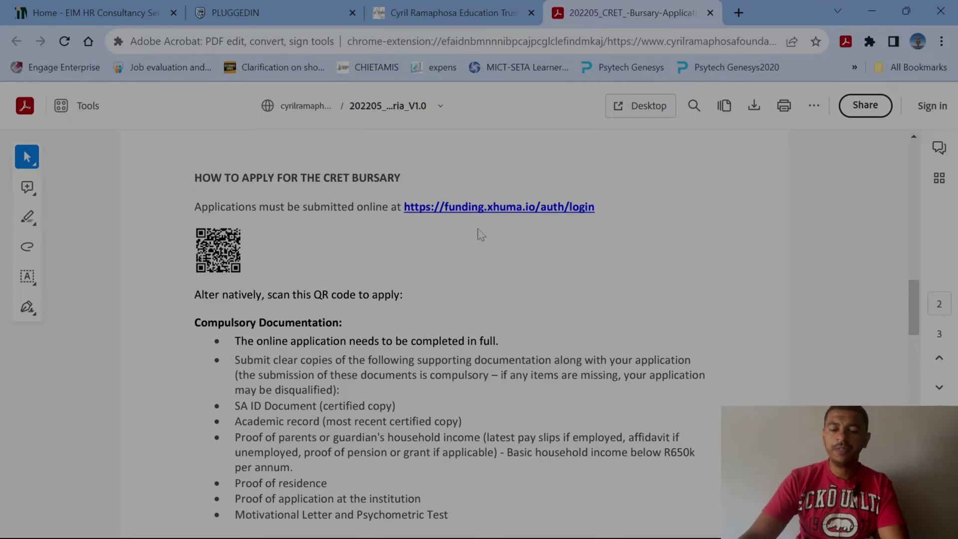
Open the PDF's funding.xhuma.io link in a new tab, confirming the second prompt.
{"action": "left_click", "coordinate": [508, 215]}
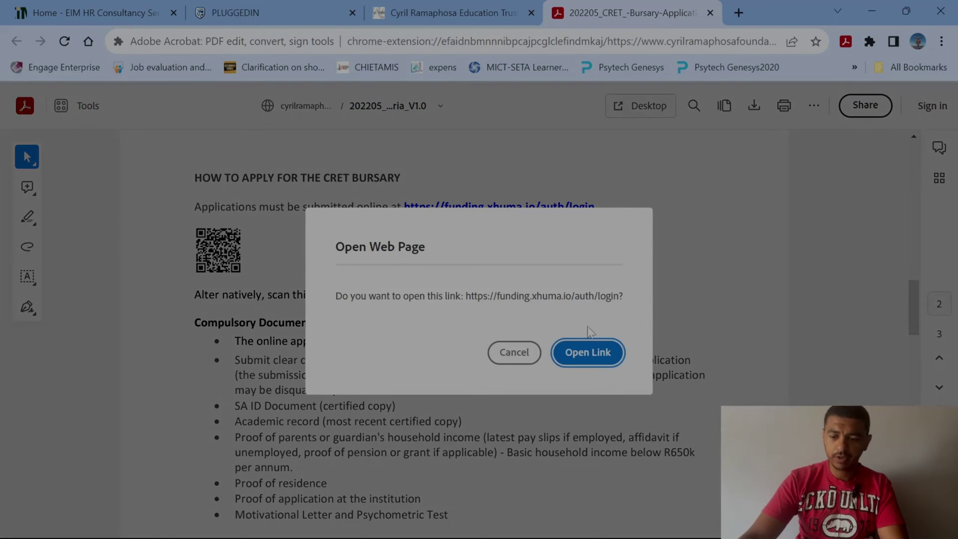
{"action": "left_click", "coordinate": [514, 353]}
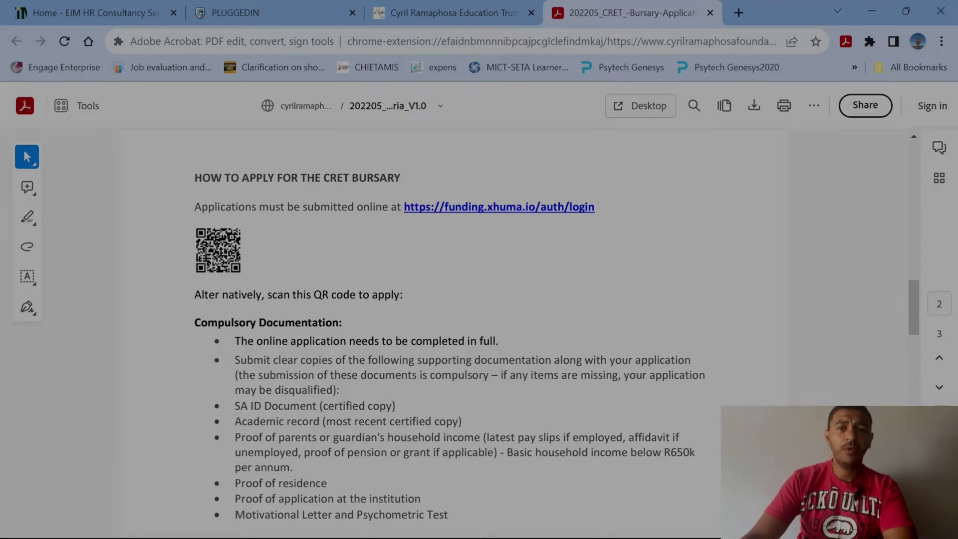
{"action": "scroll", "coordinate": [409, 320], "scroll_direction": "down", "scroll_amount": 3}
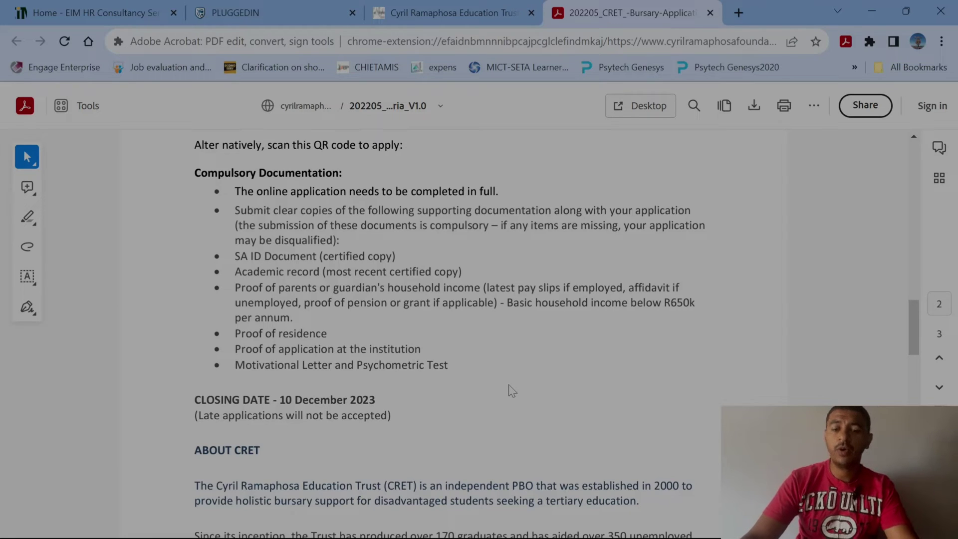
{"action": "scroll", "coordinate": [516, 395], "scroll_direction": "up", "scroll_amount": 3}
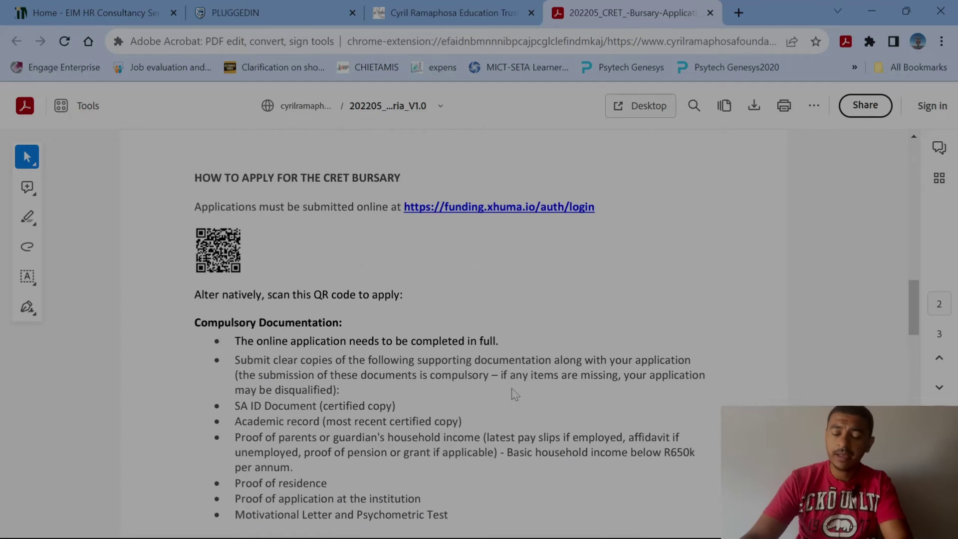
{"action": "left_click", "coordinate": [499, 207]}
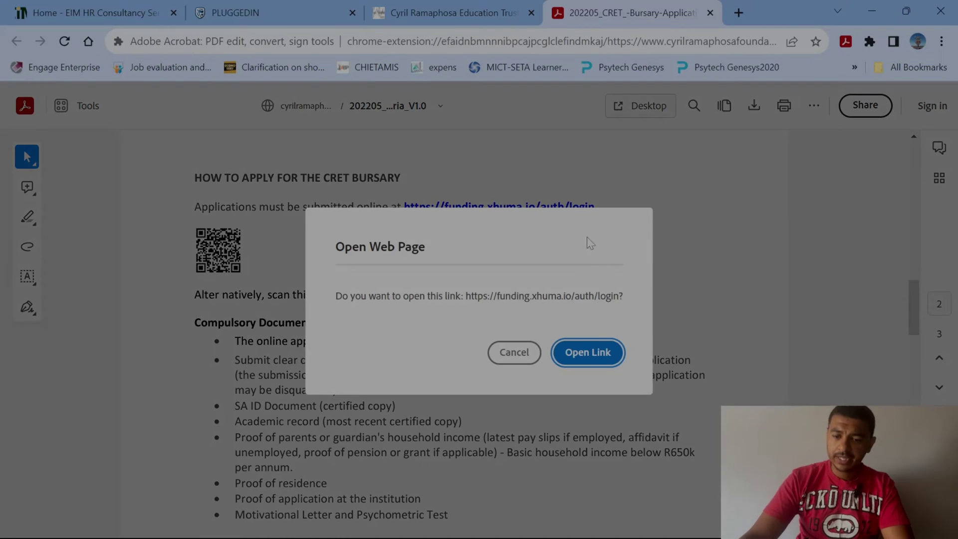
{"action": "left_click", "coordinate": [589, 353]}
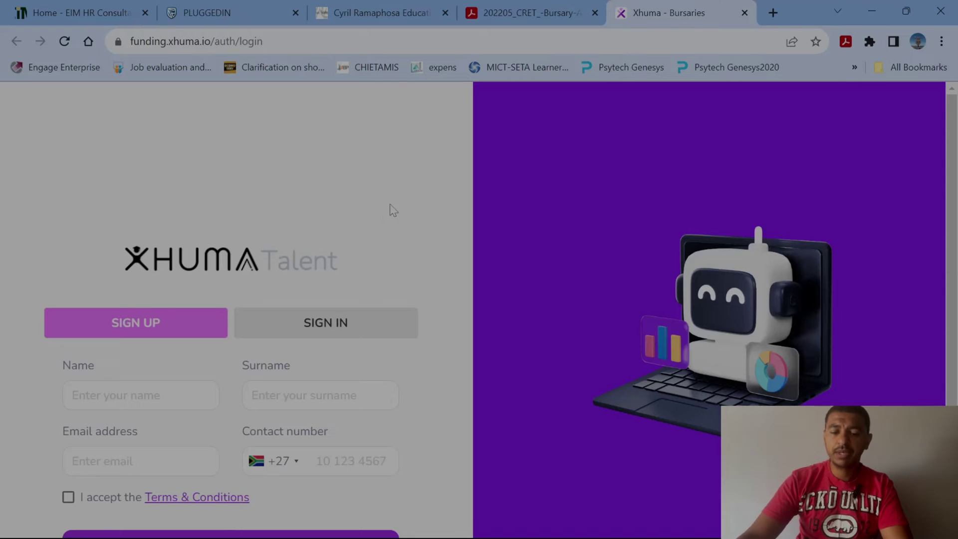
Switch the form to sign-in, log in, and open Bursary Actions on the profile hub.
{"action": "scroll", "coordinate": [384, 215], "scroll_direction": "down", "scroll_amount": 3}
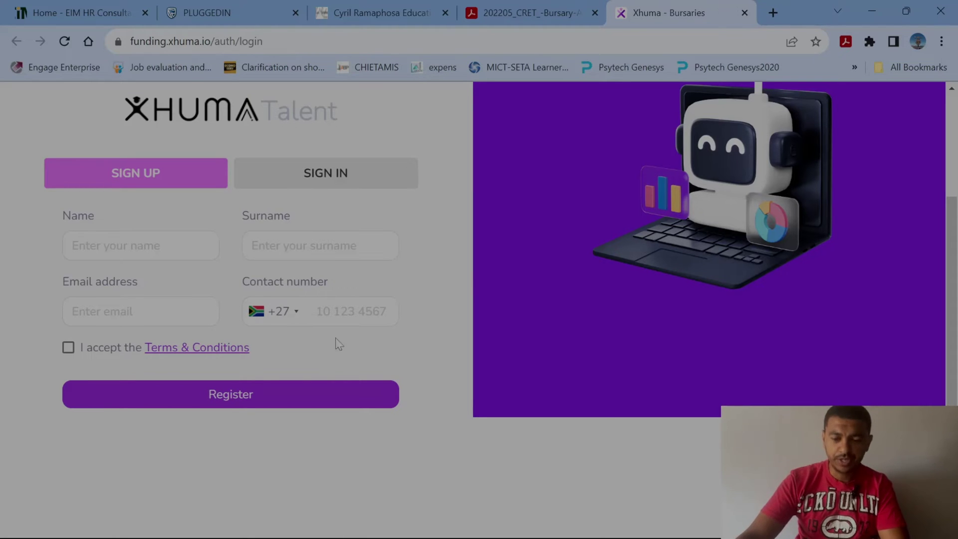
{"action": "left_click", "coordinate": [327, 179]}
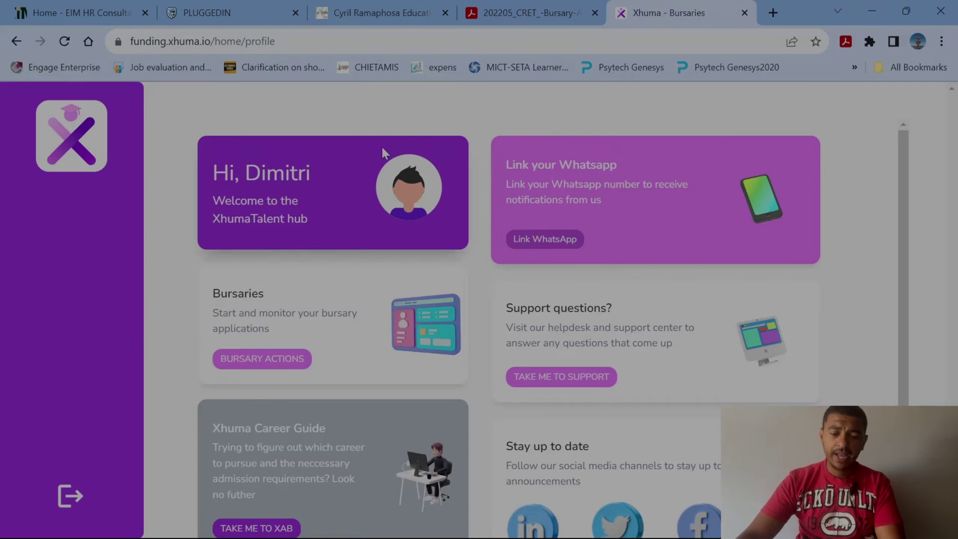
{"action": "scroll", "coordinate": [285, 265], "scroll_direction": "down", "scroll_amount": 1}
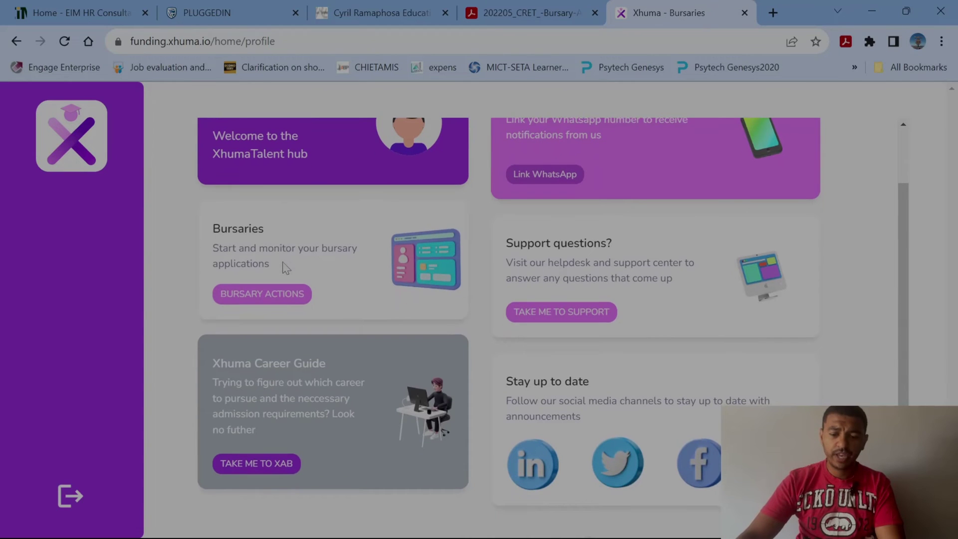
{"action": "left_click", "coordinate": [267, 296]}
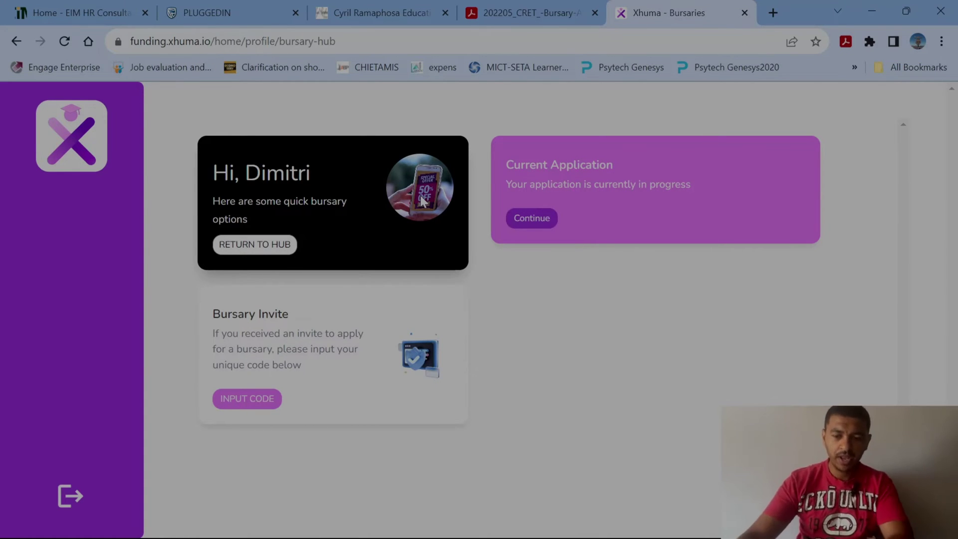
Resume the in-progress application and return to Personal Information's 'I am a _' question.
{"action": "left_click", "coordinate": [532, 220]}
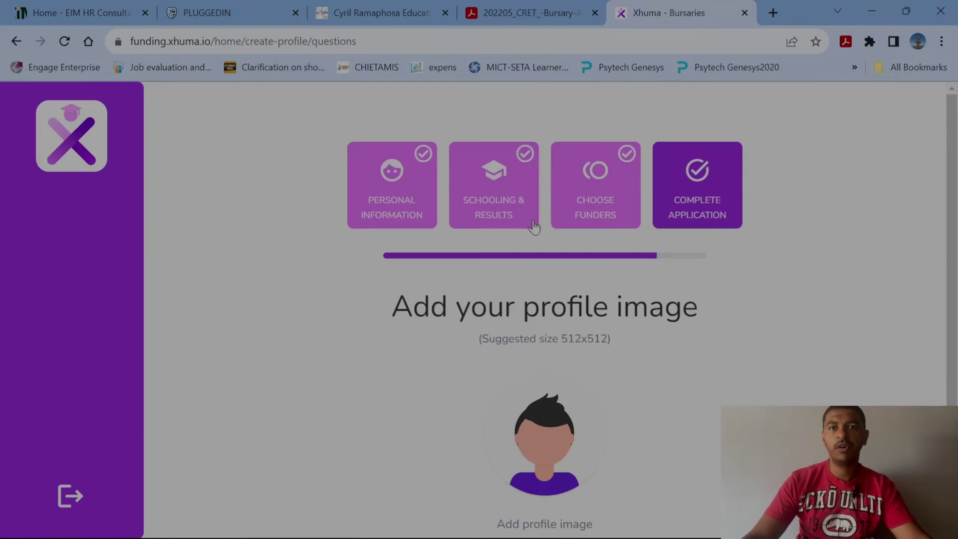
{"action": "scroll", "coordinate": [659, 320], "scroll_direction": "down", "scroll_amount": 2}
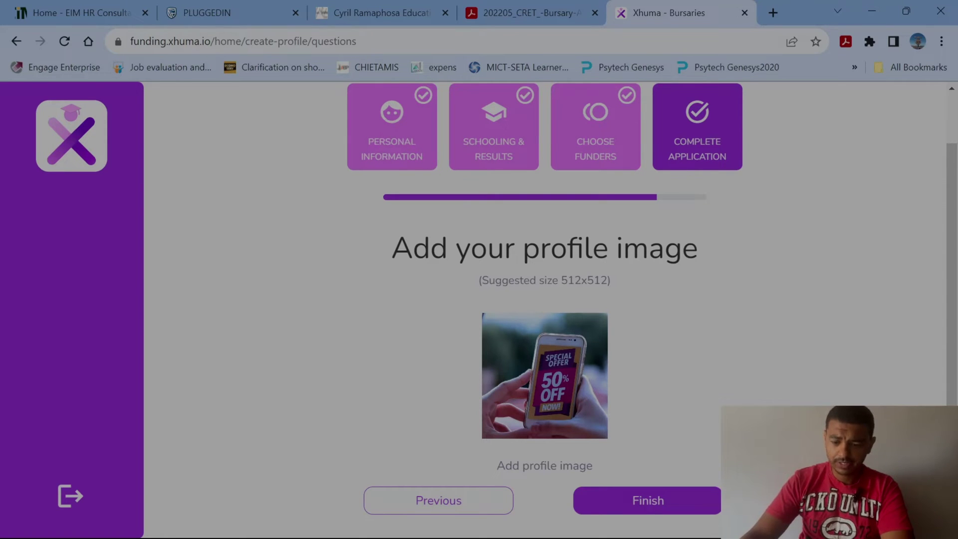
{"action": "left_click", "coordinate": [402, 154]}
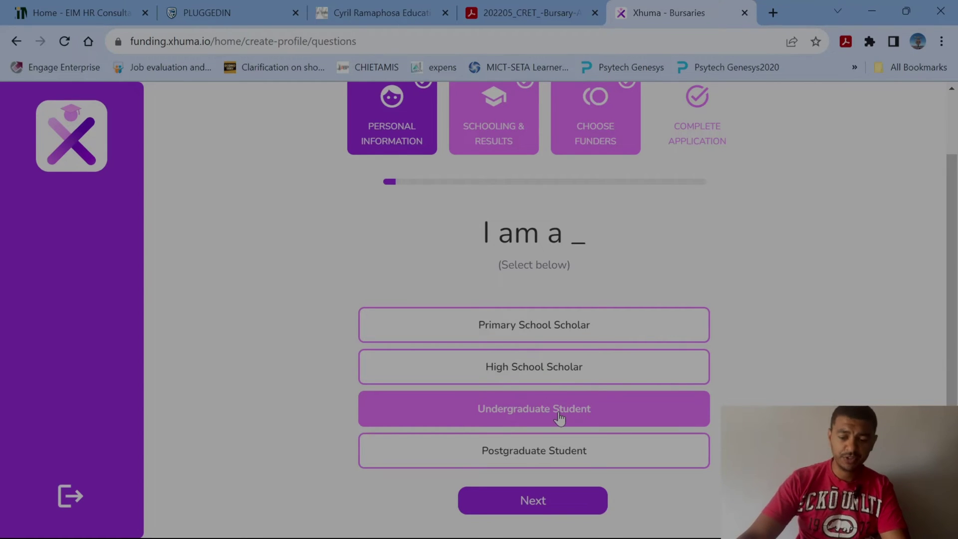
Keep Undergraduate Funding, the birth date and South Africa residence, skipping the ID upload.
{"action": "left_click", "coordinate": [538, 502]}
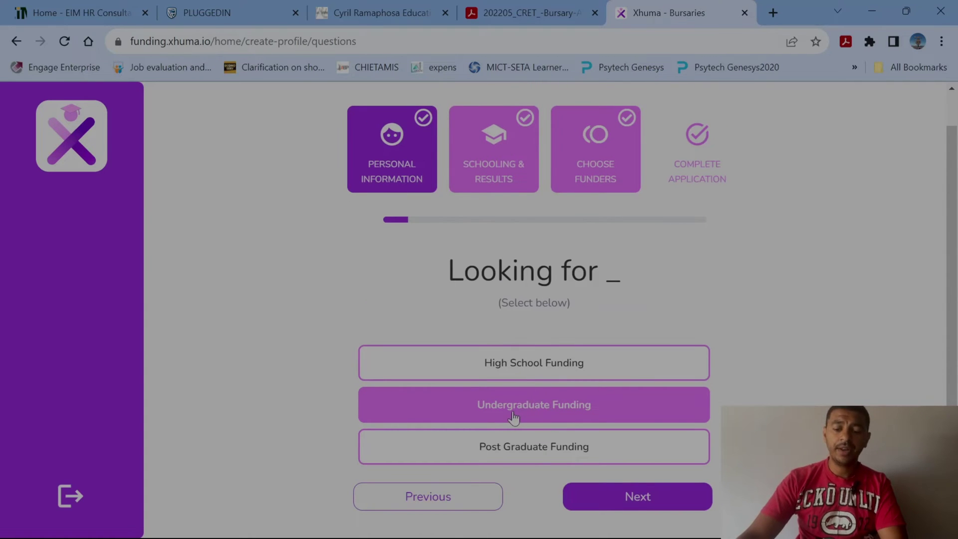
{"action": "left_click", "coordinate": [644, 499]}
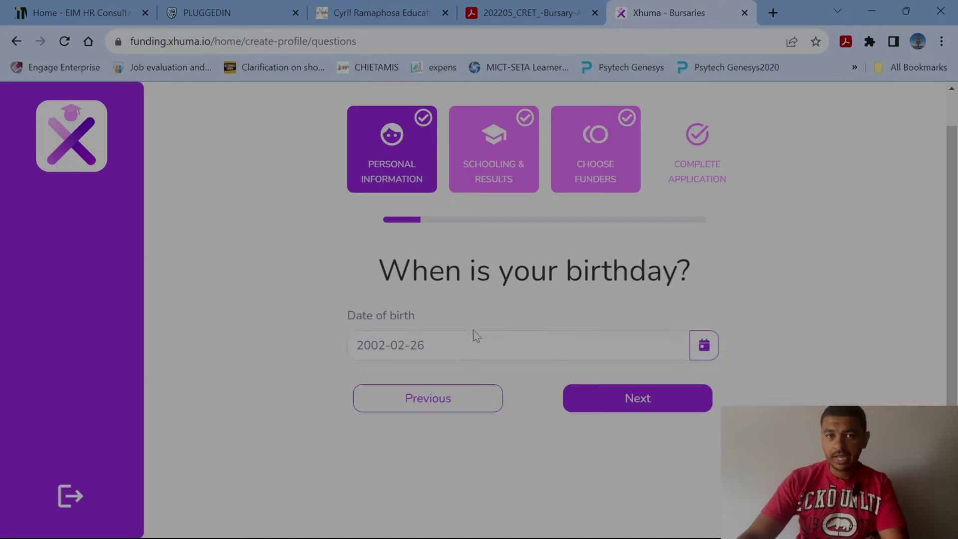
{"action": "left_click", "coordinate": [643, 403]}
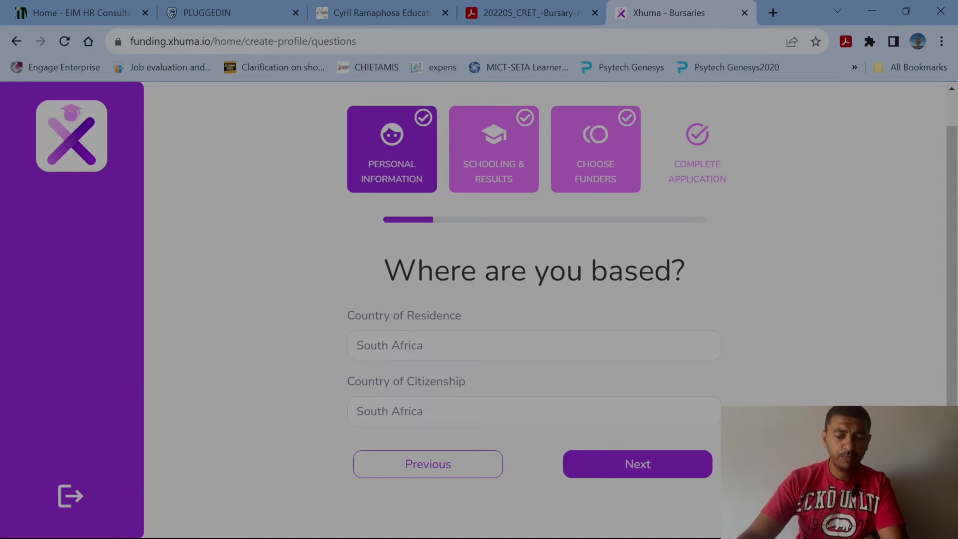
{"action": "left_click", "coordinate": [644, 466]}
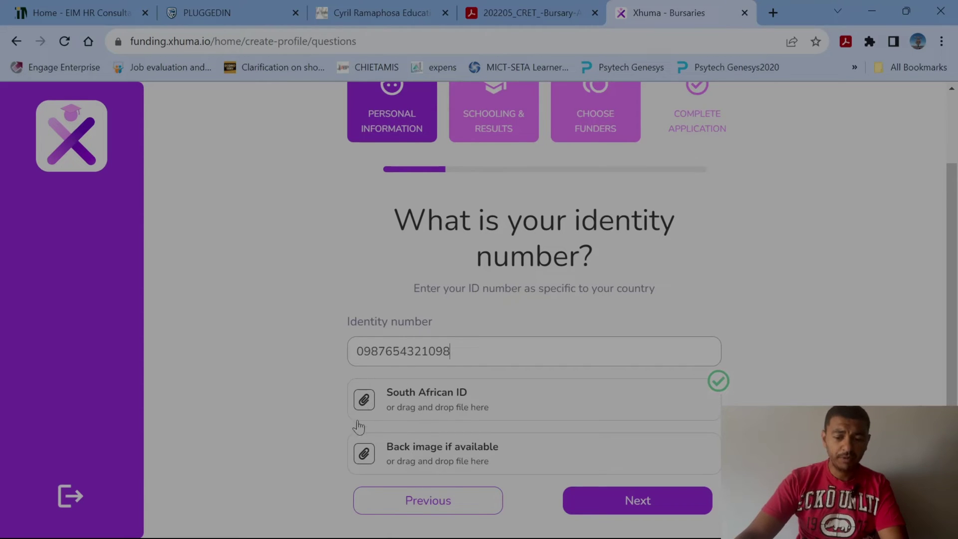
{"action": "left_click", "coordinate": [370, 402]}
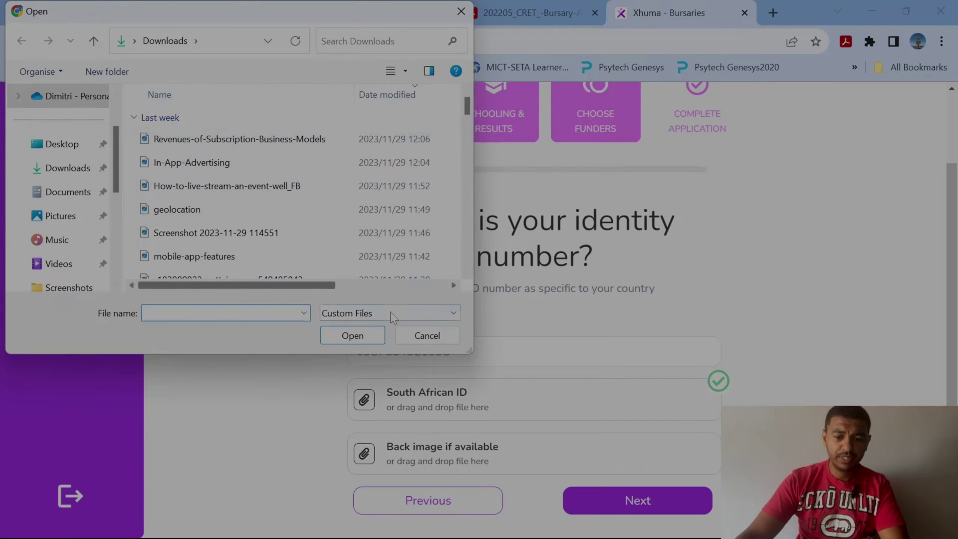
{"action": "left_click", "coordinate": [423, 339]}
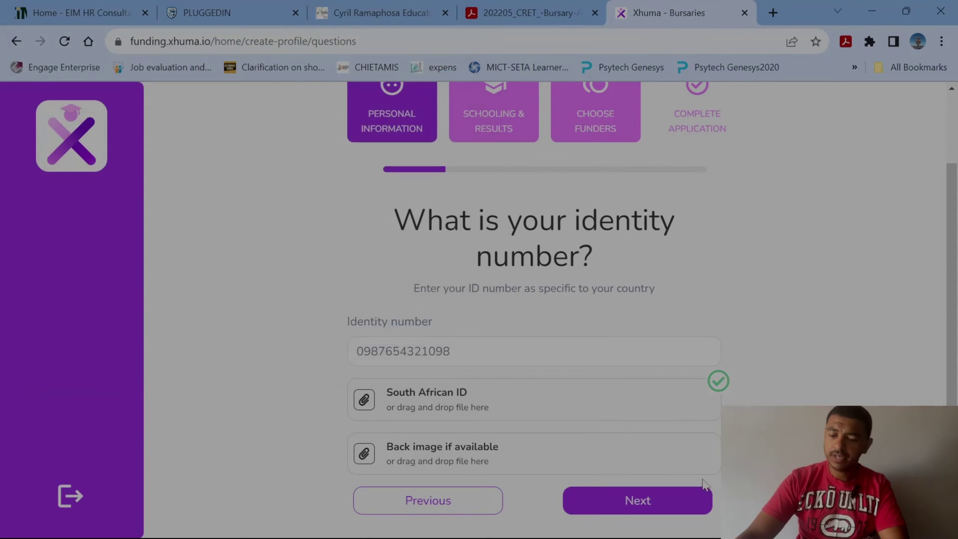
{"action": "left_click", "coordinate": [659, 506]}
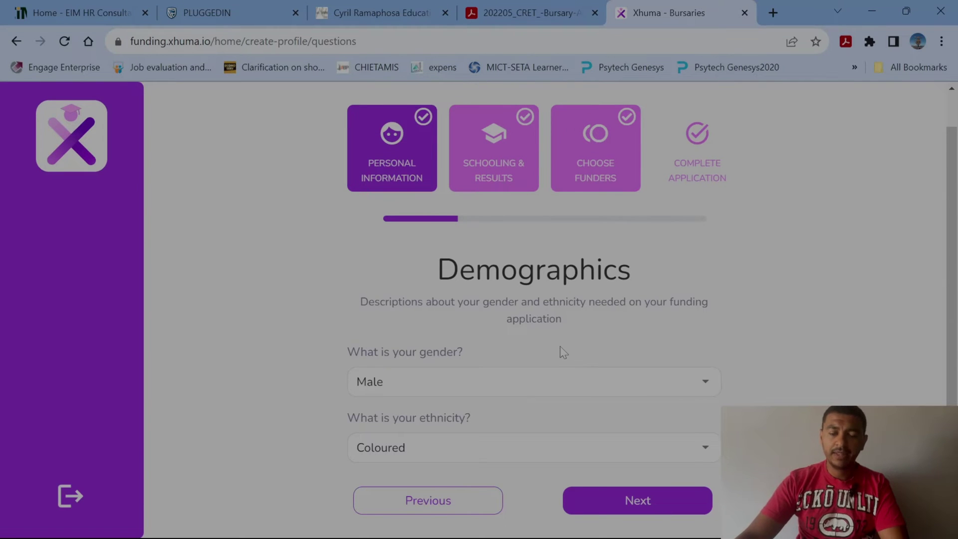
Set gender to Male and ethnicity to Coloured, then pass the address page.
{"action": "left_click", "coordinate": [399, 389]}
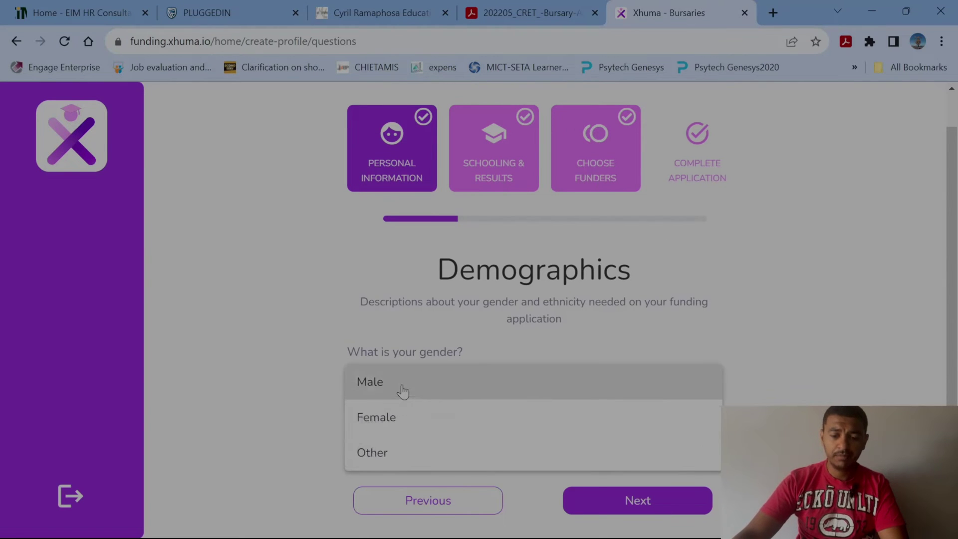
{"action": "left_click", "coordinate": [378, 388]}
{"action": "left_click", "coordinate": [419, 457]}
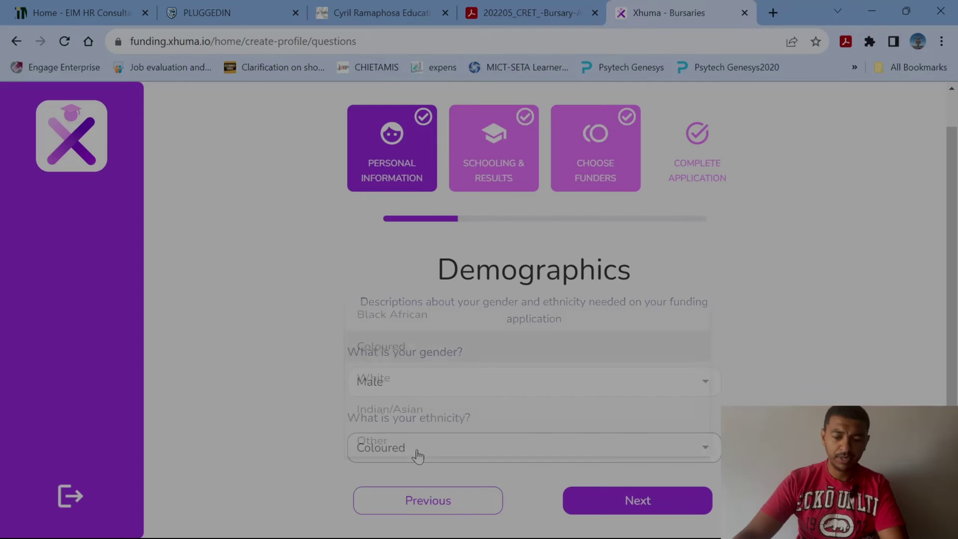
{"action": "left_click", "coordinate": [401, 339]}
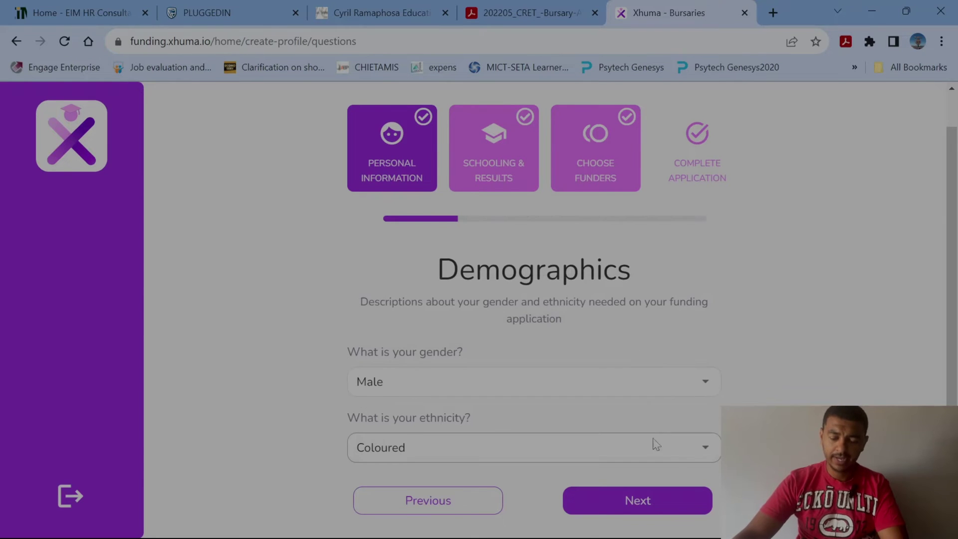
{"action": "left_click", "coordinate": [643, 501]}
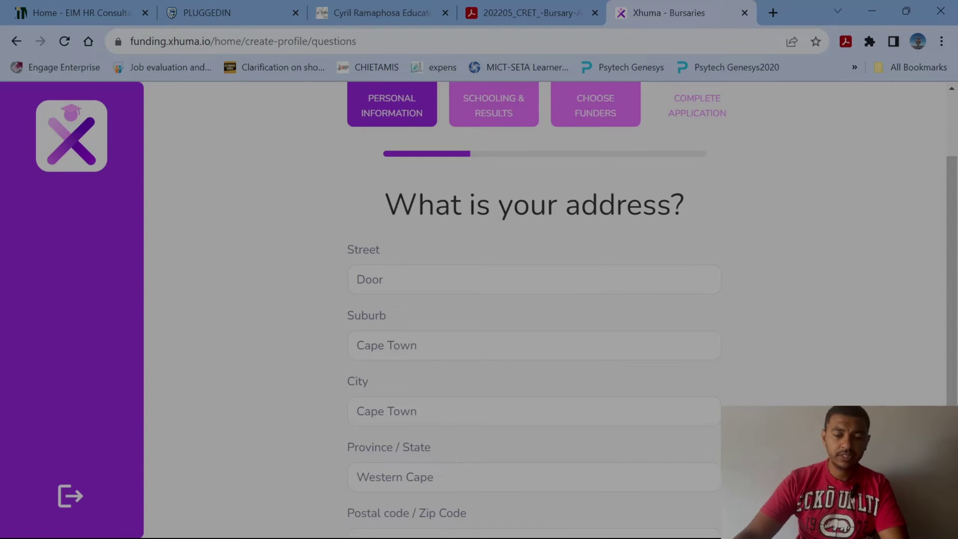
{"action": "scroll", "coordinate": [534, 309], "scroll_direction": "down", "scroll_amount": 3}
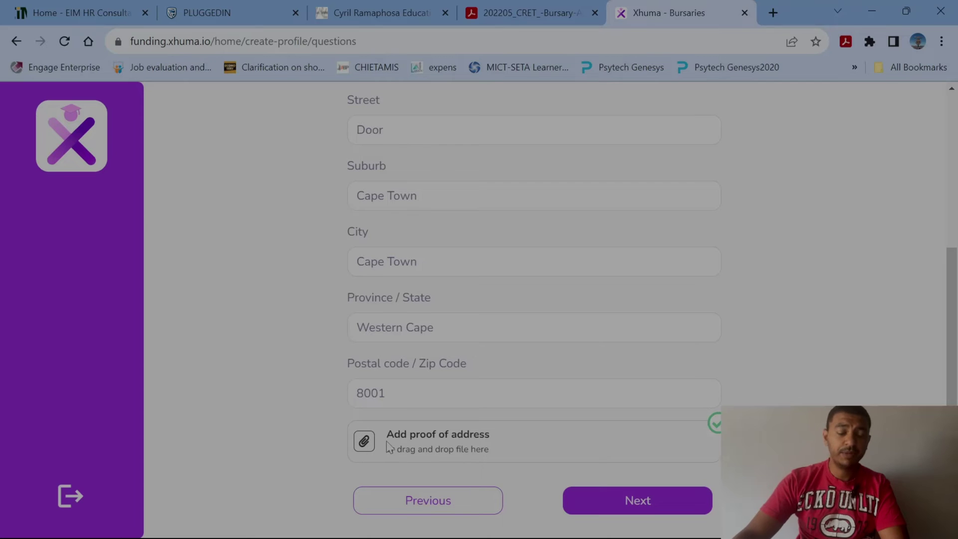
{"action": "left_click", "coordinate": [639, 502]}
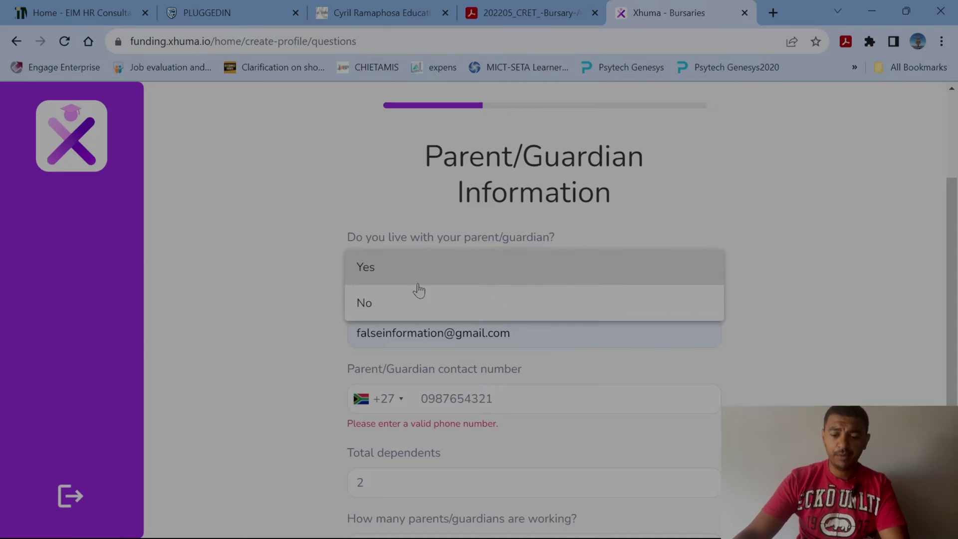
Correct the guardian's contact number, keeping Yes and 'One parent/guardian is working'.
{"action": "left_click", "coordinate": [410, 275]}
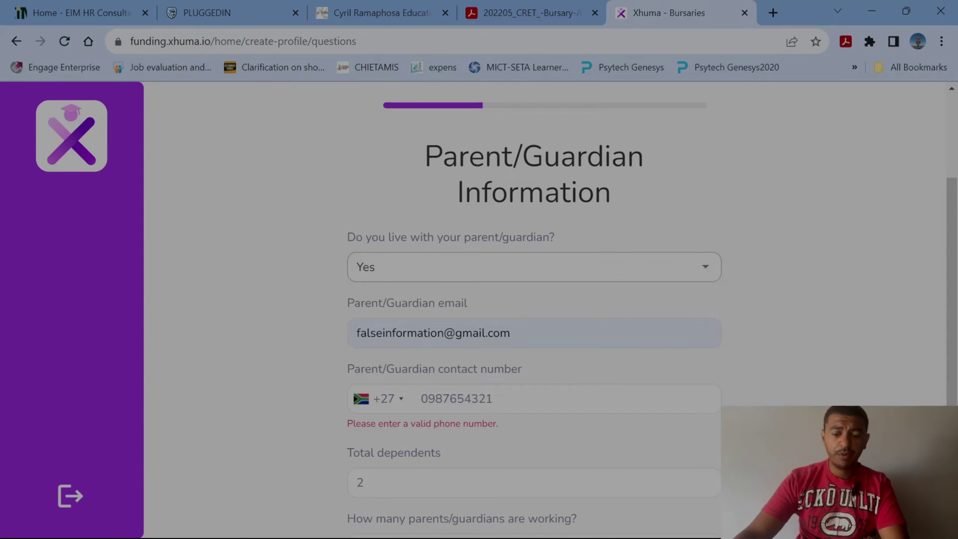
{"action": "scroll", "coordinate": [505, 255], "scroll_direction": "down", "scroll_amount": 3}
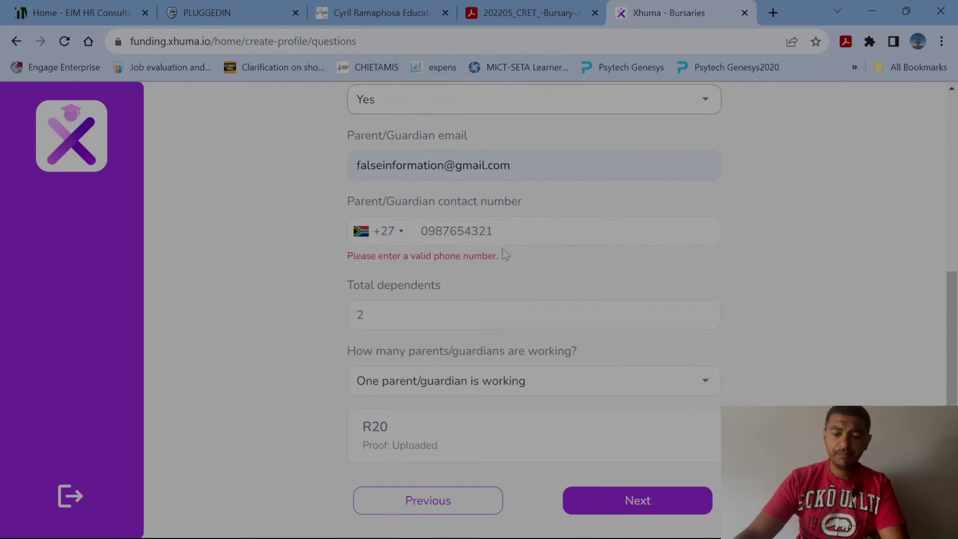
{"action": "left_click", "coordinate": [500, 231]}
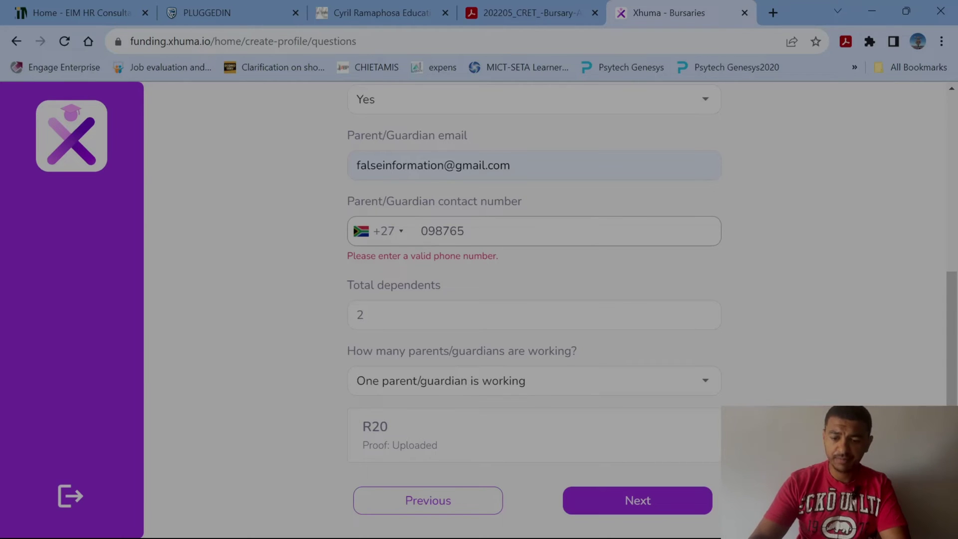
{"action": "key", "text": "BackSpace"}
{"action": "key", "text": "BackSpace"}
{"action": "key", "text": "BackSpace"}
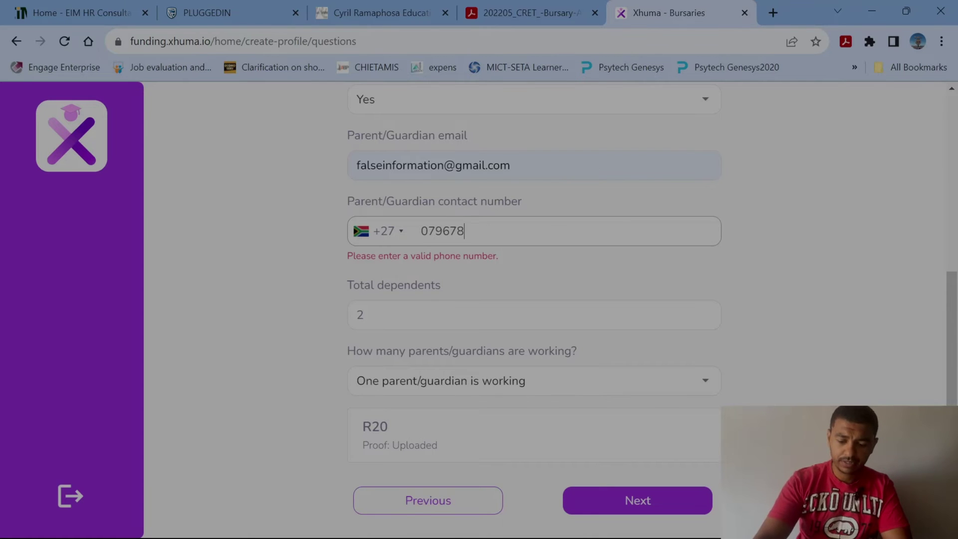
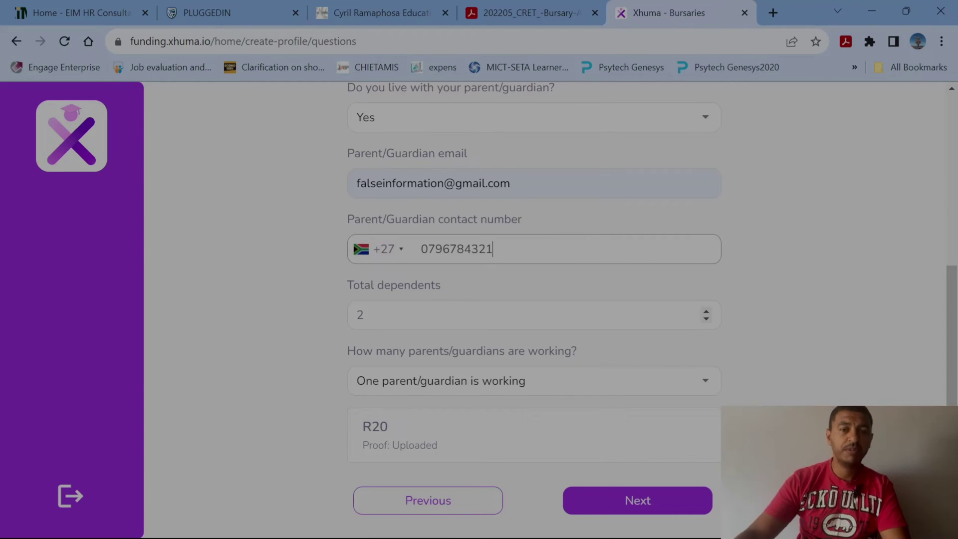
{"action": "left_click", "coordinate": [706, 386]}
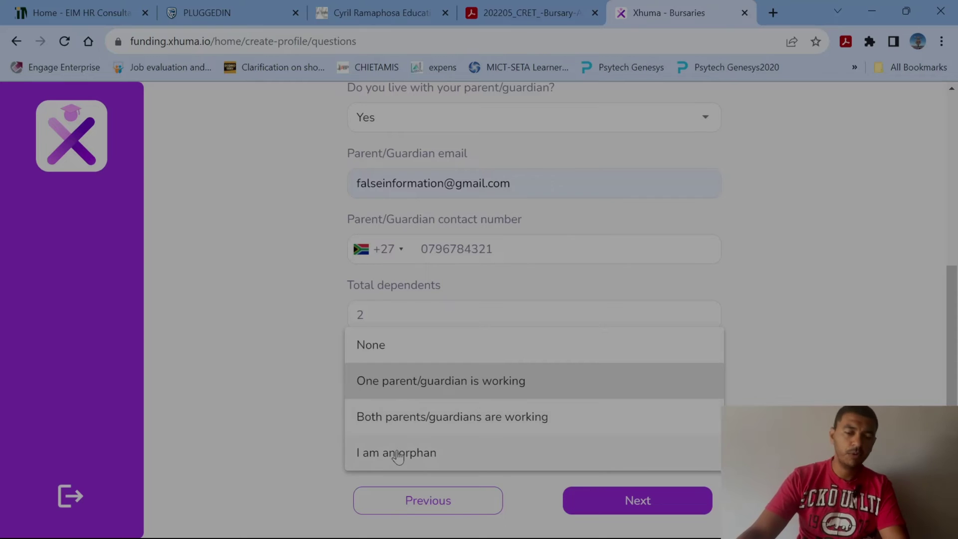
{"action": "left_click", "coordinate": [474, 389]}
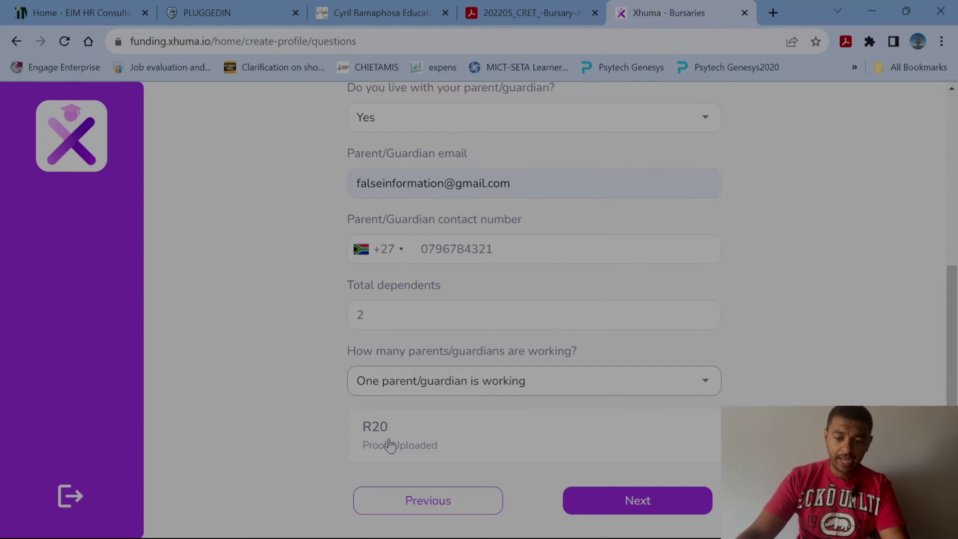
Change the annual guardian income to R50000 and save it.
{"action": "left_click", "coordinate": [390, 444]}
{"action": "left_click", "coordinate": [580, 260]}
{"action": "left_click", "coordinate": [580, 259]}
{"action": "left_click", "coordinate": [580, 260]}
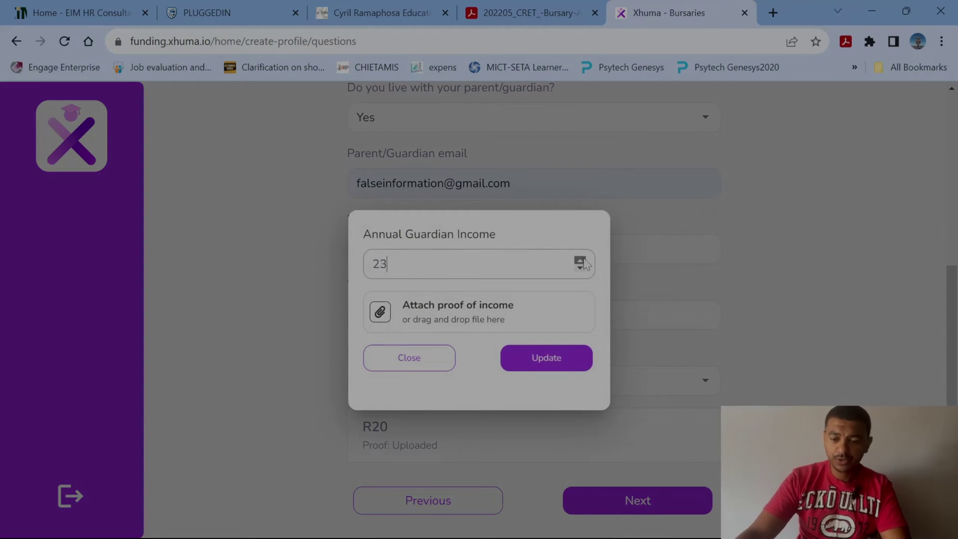
{"action": "left_click", "coordinate": [583, 259]}
{"action": "left_click", "coordinate": [583, 259]}
{"action": "left_click", "coordinate": [583, 260]}
{"action": "left_click", "coordinate": [584, 259]}
{"action": "left_click", "coordinate": [583, 260]}
{"action": "left_click_drag", "start_coordinate": [406, 266], "coordinate": [286, 274]}
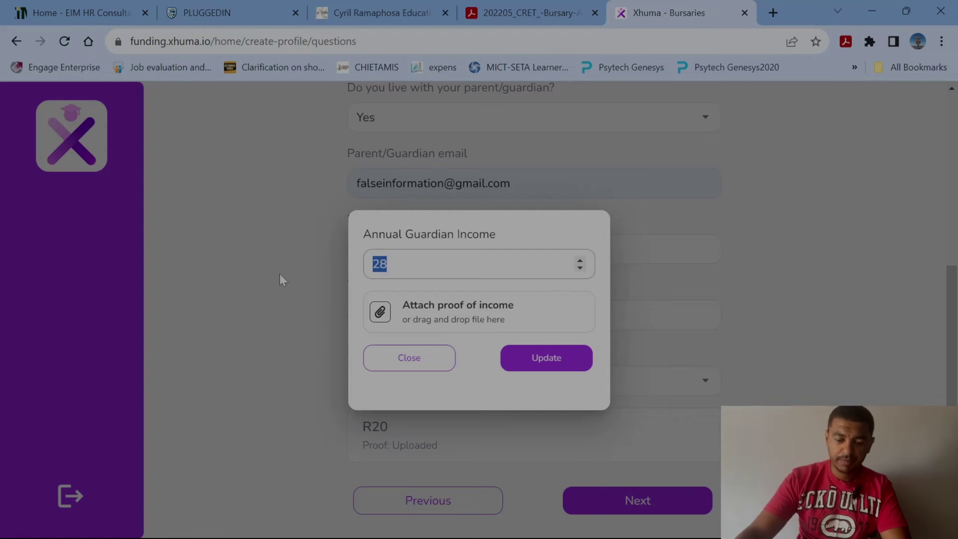
{"action": "type", "text": "50000"}
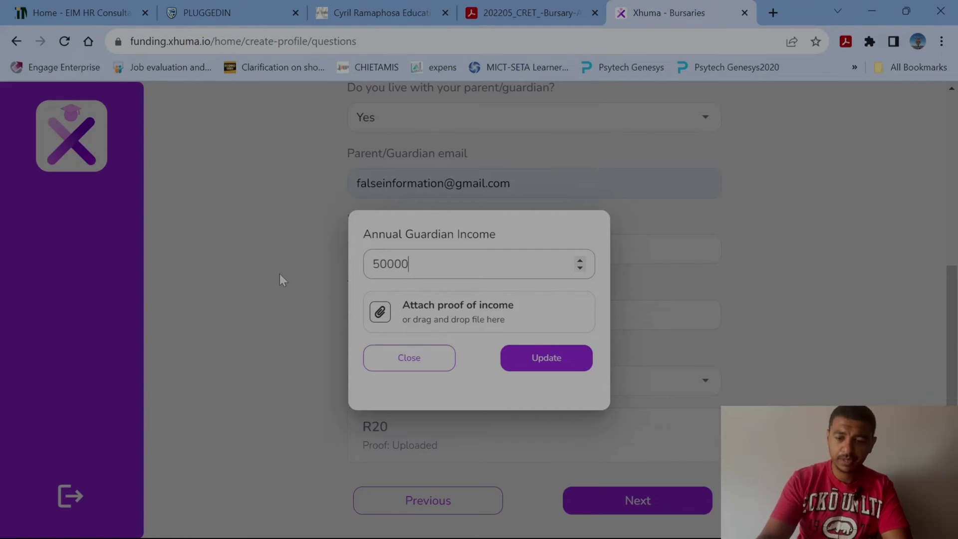
{"action": "left_click", "coordinate": [541, 363]}
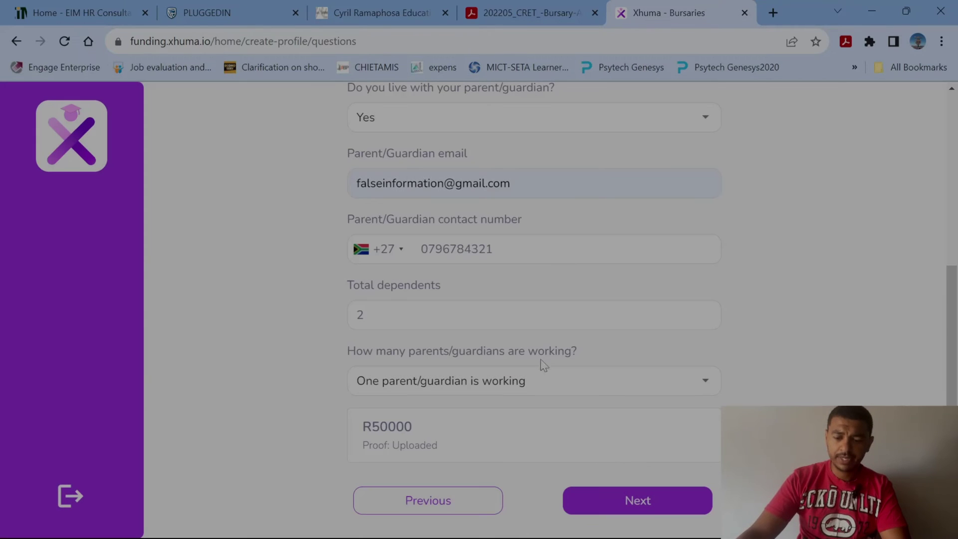
{"action": "left_click", "coordinate": [653, 507]}
{"action": "scroll", "coordinate": [445, 421], "scroll_direction": "up", "scroll_amount": 3}
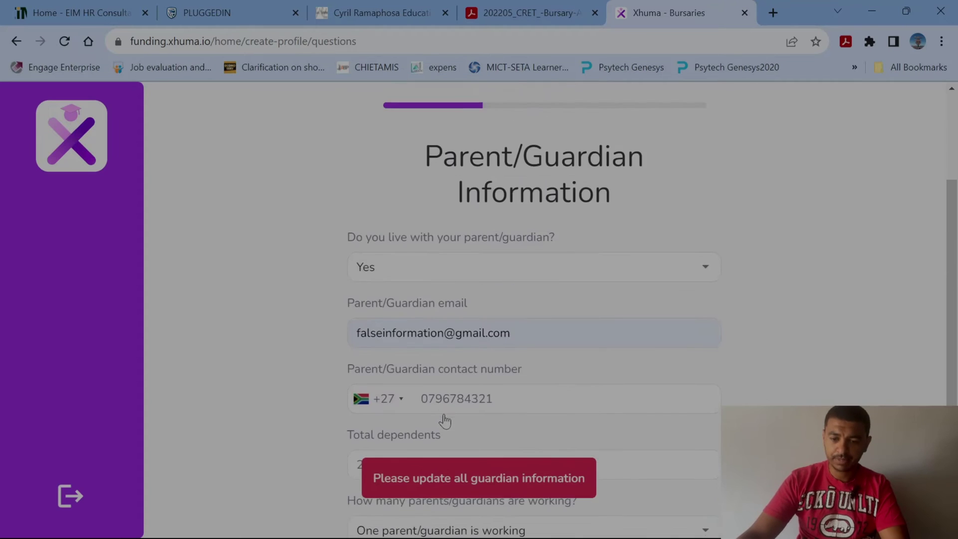
{"action": "scroll", "coordinate": [444, 421], "scroll_direction": "down", "scroll_amount": 3}
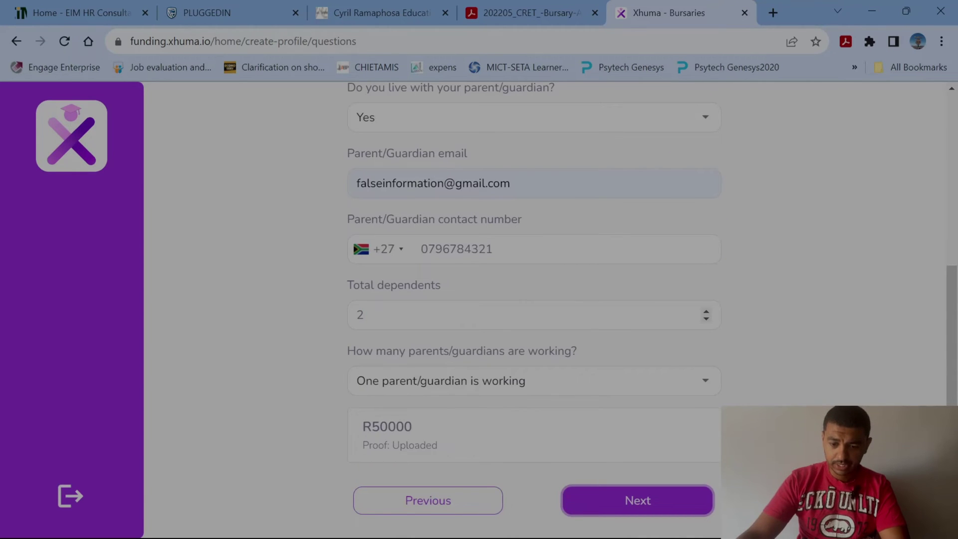
{"action": "scroll", "coordinate": [641, 360], "scroll_direction": "up", "scroll_amount": 3}
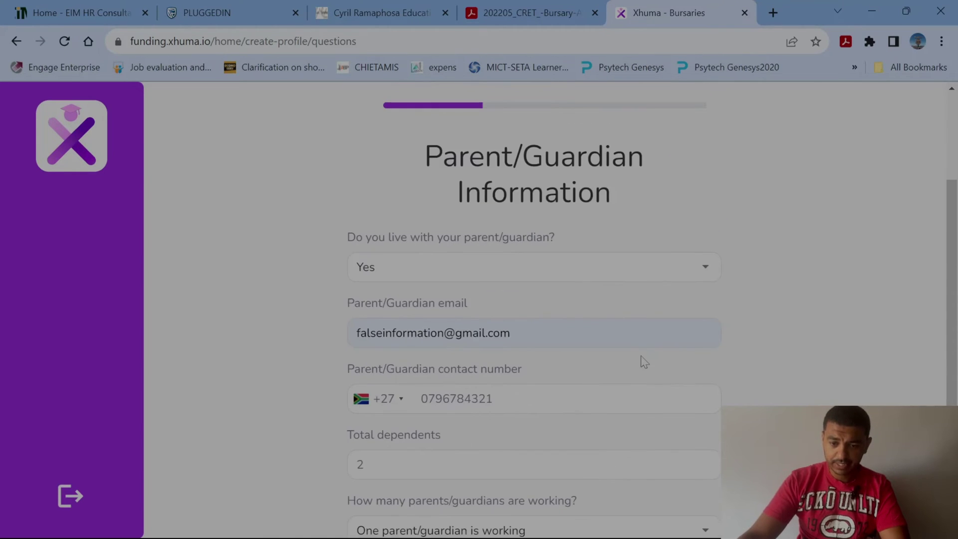
{"action": "scroll", "coordinate": [639, 362], "scroll_direction": "down", "scroll_amount": 3}
Attach Revenues-of-Subscription-Business-Models.png as income proof, save, and continue.
{"action": "left_click", "coordinate": [394, 442]}
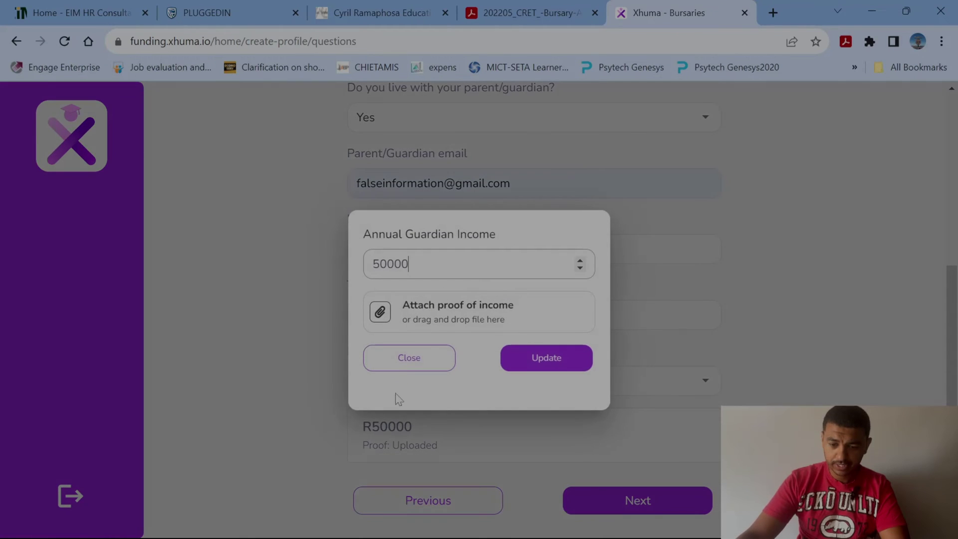
{"action": "left_click", "coordinate": [383, 314]}
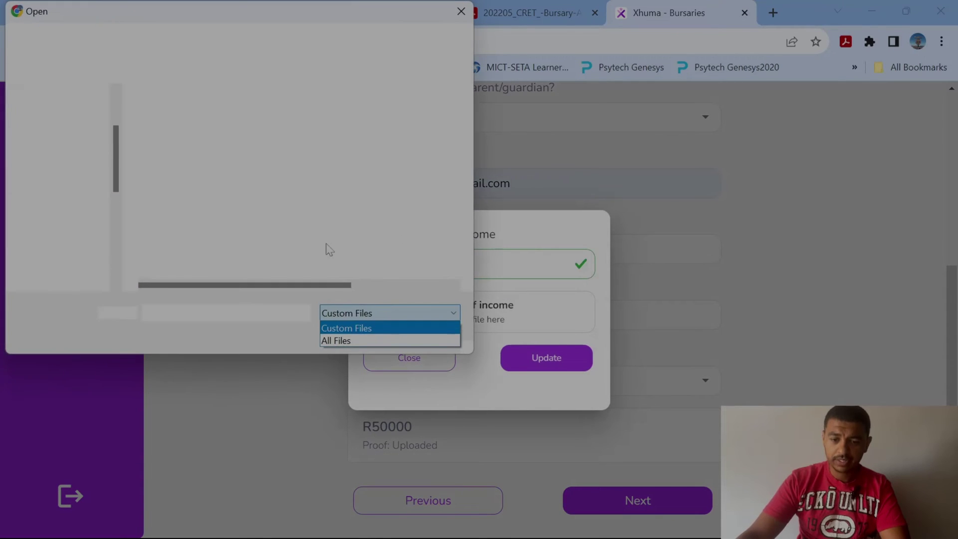
{"action": "left_click", "coordinate": [190, 145]}
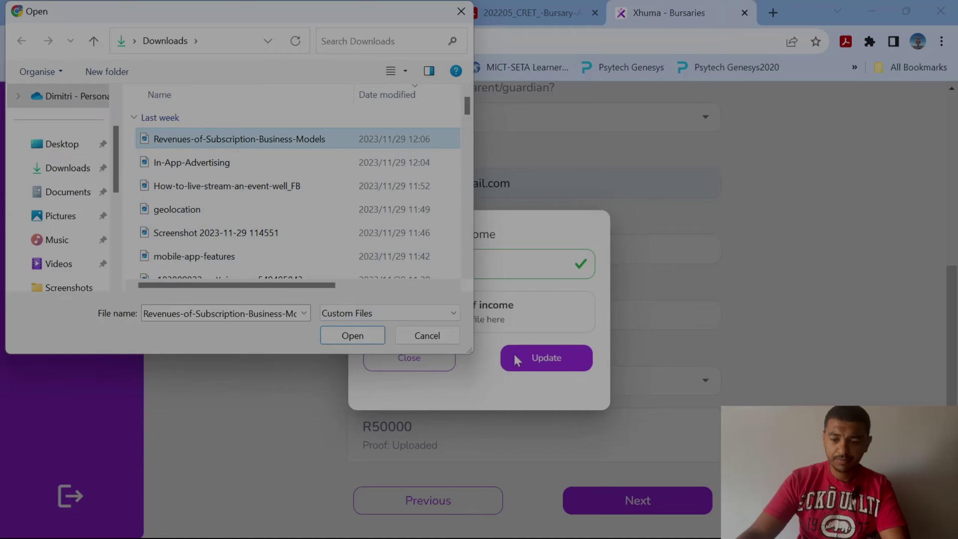
{"action": "left_click", "coordinate": [352, 335]}
{"action": "left_click", "coordinate": [549, 359]}
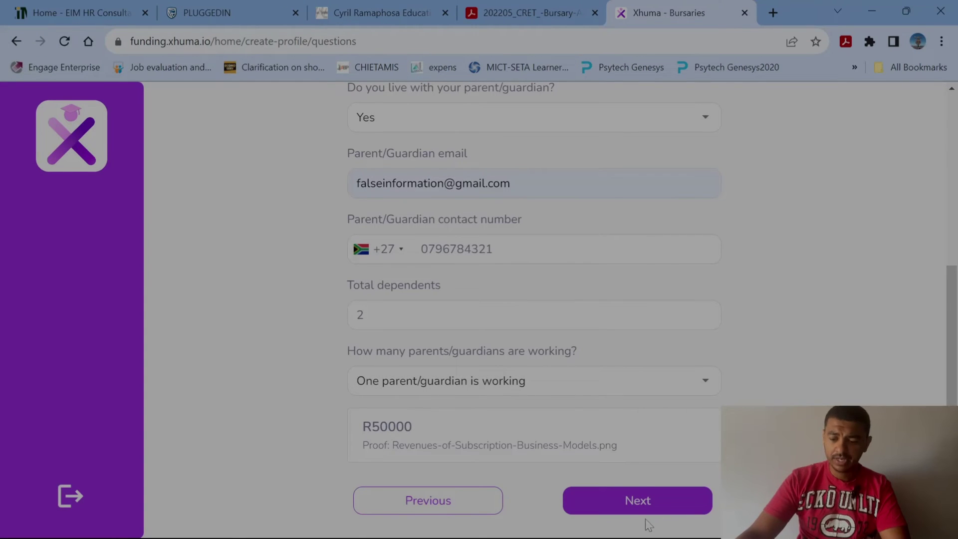
{"action": "left_click", "coordinate": [637, 500]}
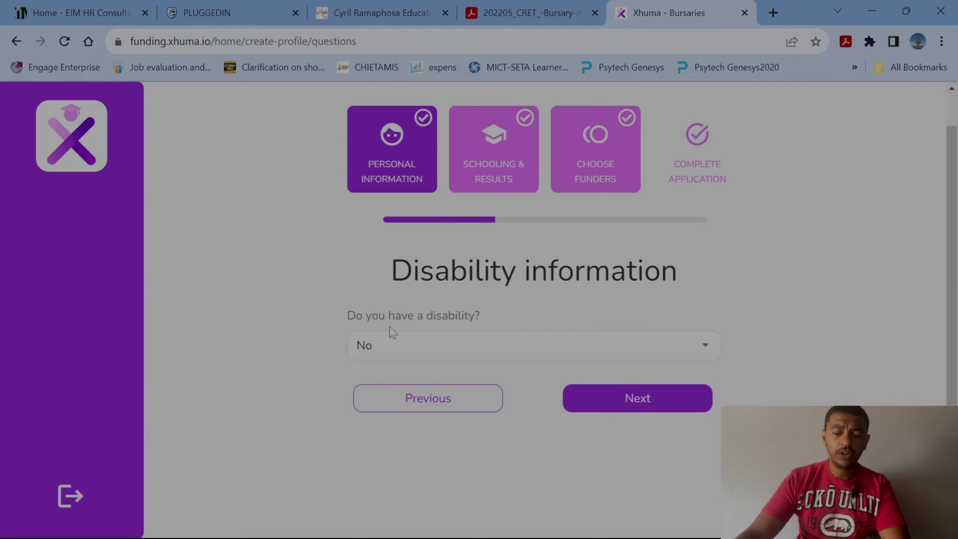
Answer No for disability, then pass NSFAS and affiliations unchanged to reach High School.
{"action": "left_click", "coordinate": [701, 345]}
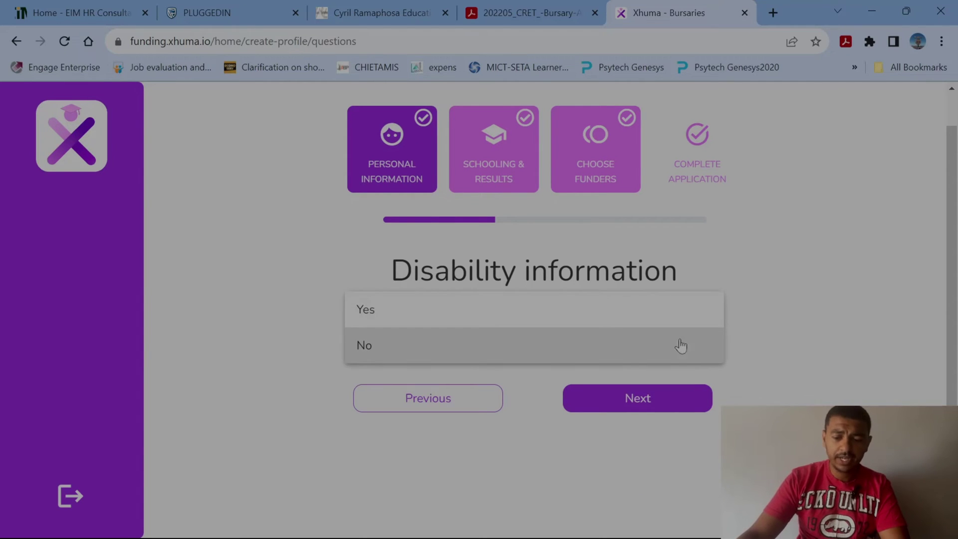
{"action": "left_click", "coordinate": [519, 346]}
{"action": "left_click", "coordinate": [637, 400]}
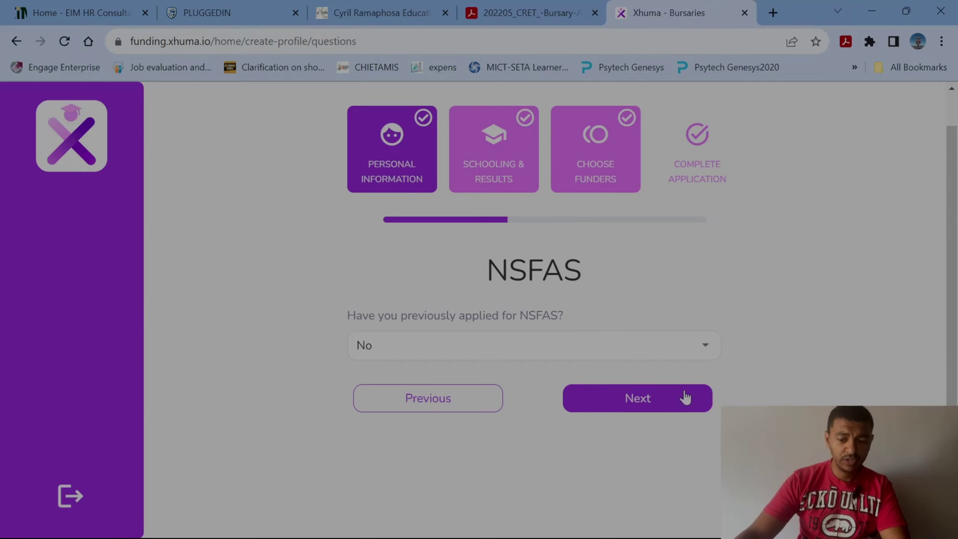
{"action": "left_click", "coordinate": [647, 401]}
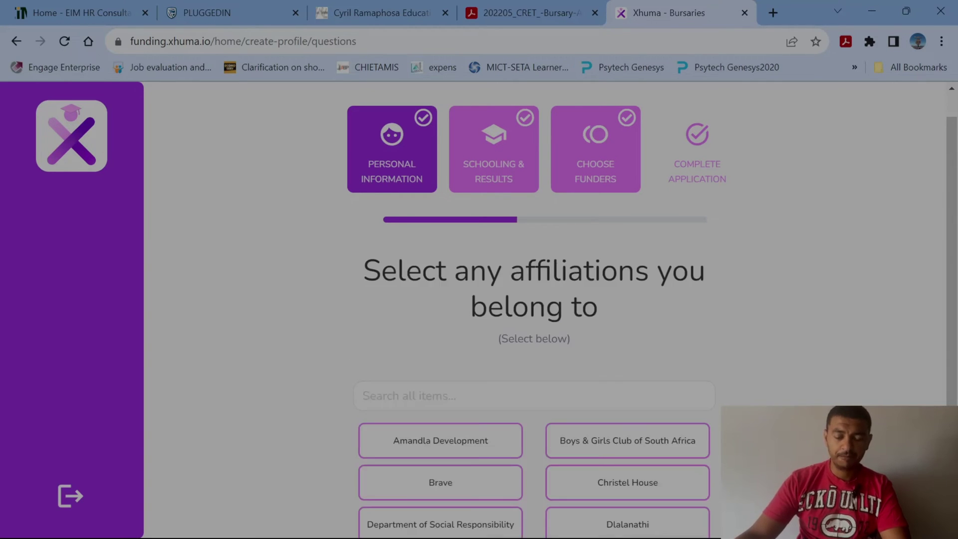
{"action": "scroll", "coordinate": [569, 270], "scroll_direction": "down", "scroll_amount": 3}
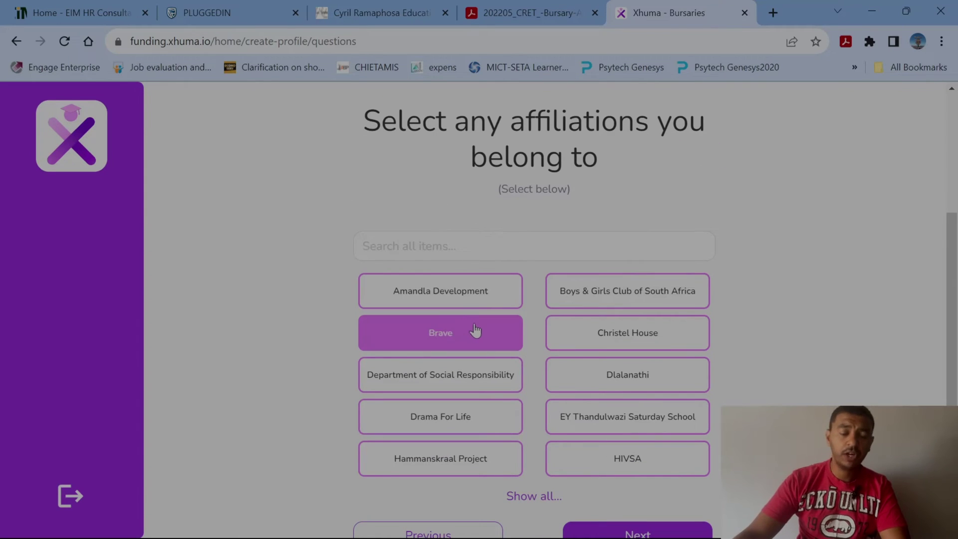
{"action": "scroll", "coordinate": [705, 486], "scroll_direction": "down", "scroll_amount": 1}
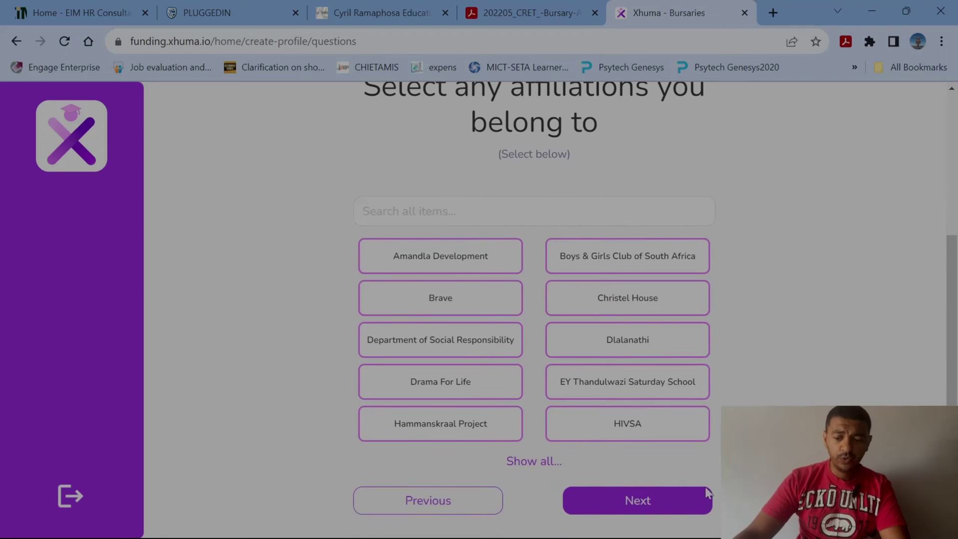
{"action": "left_click", "coordinate": [647, 506]}
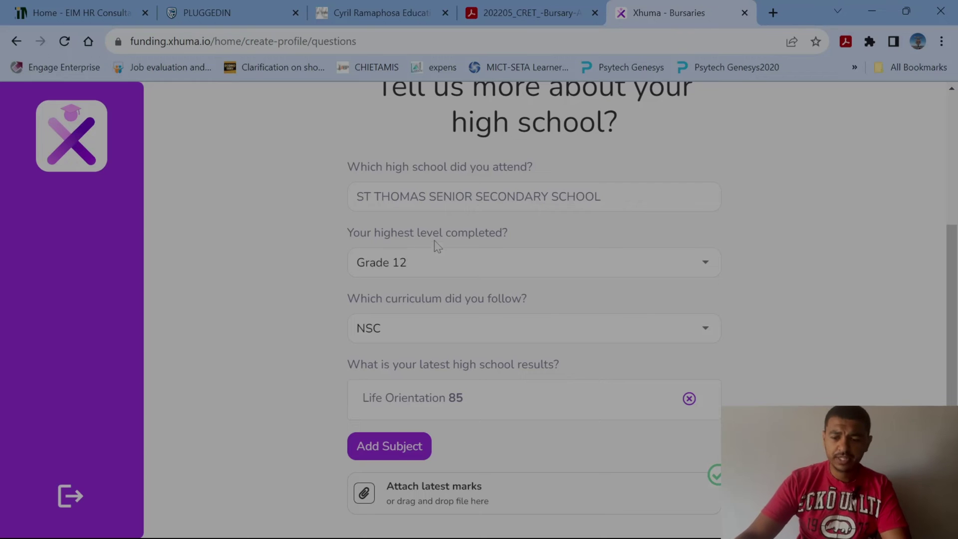
Keep NSC as the high-school curriculum.
{"action": "scroll", "coordinate": [437, 244], "scroll_direction": "up", "scroll_amount": 3}
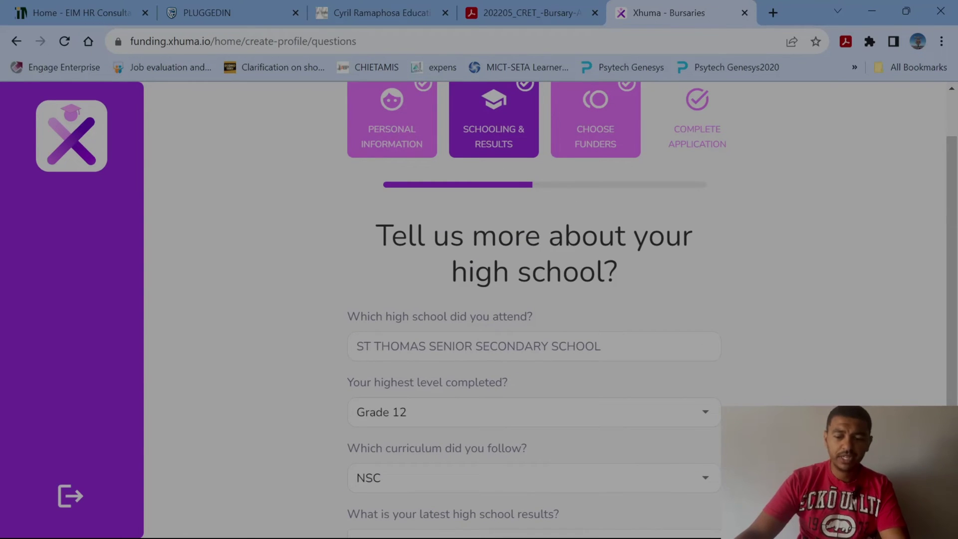
{"action": "scroll", "coordinate": [524, 319], "scroll_direction": "down", "scroll_amount": 3}
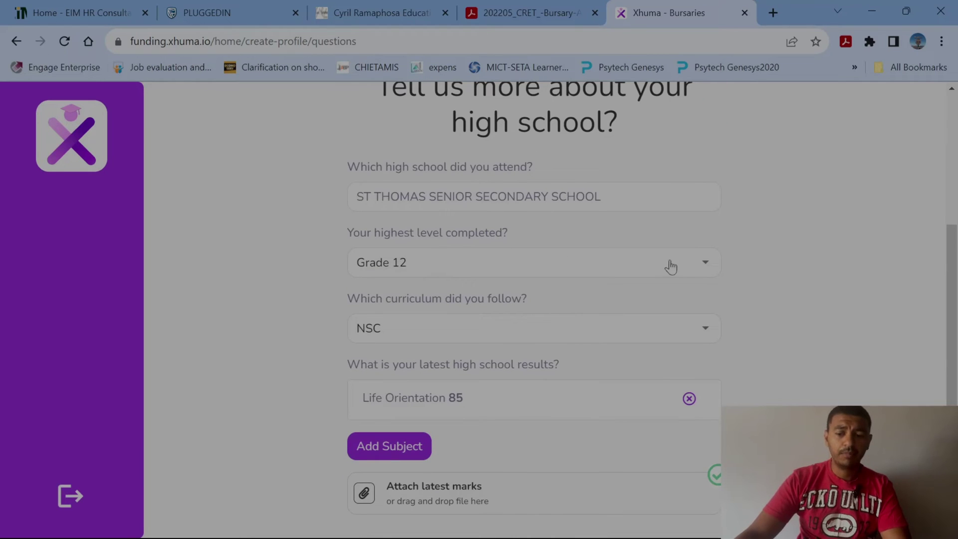
{"action": "left_click", "coordinate": [705, 331]}
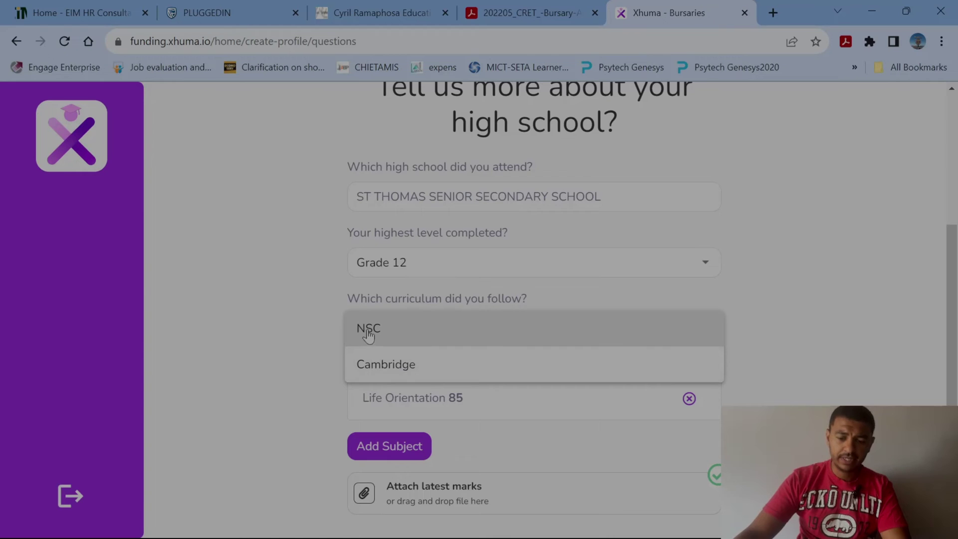
{"action": "left_click", "coordinate": [759, 332]}
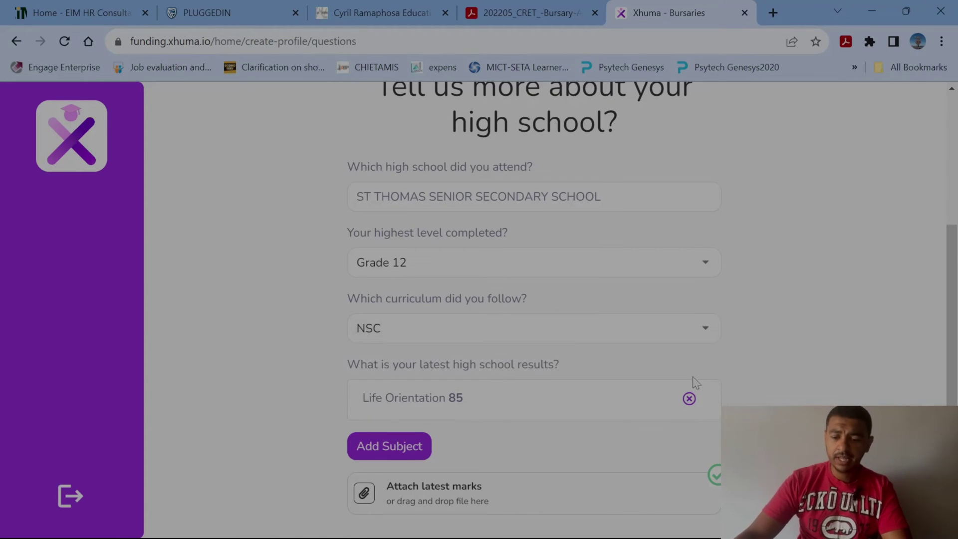
Add a Mathematics subject result of 65.
{"action": "scroll", "coordinate": [538, 351], "scroll_direction": "down", "scroll_amount": 1}
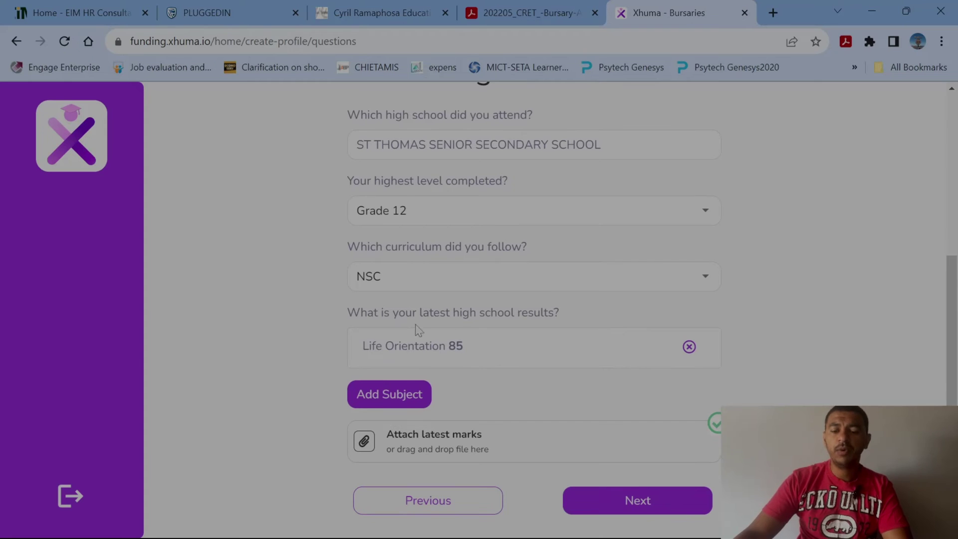
{"action": "left_click", "coordinate": [381, 395]}
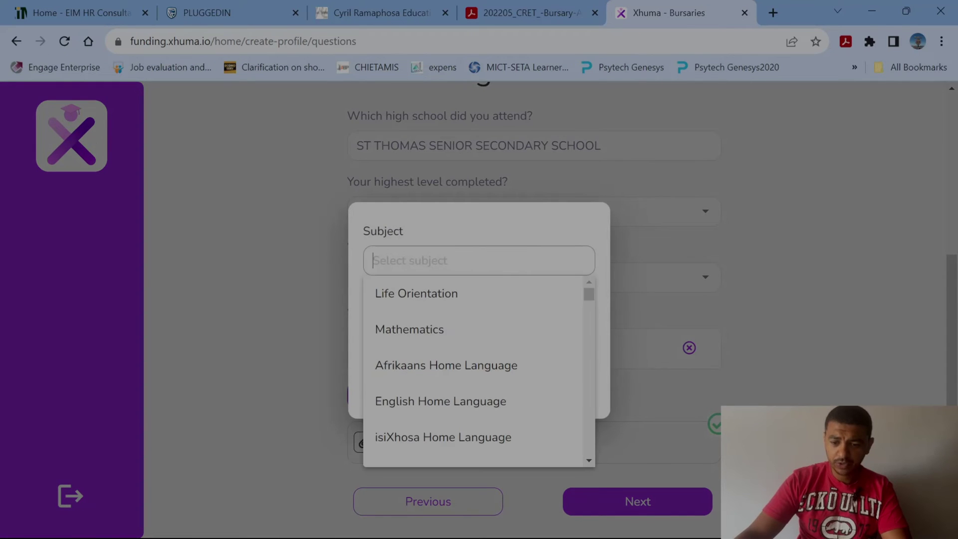
{"action": "left_click", "coordinate": [443, 336]}
{"action": "left_click", "coordinate": [578, 328]}
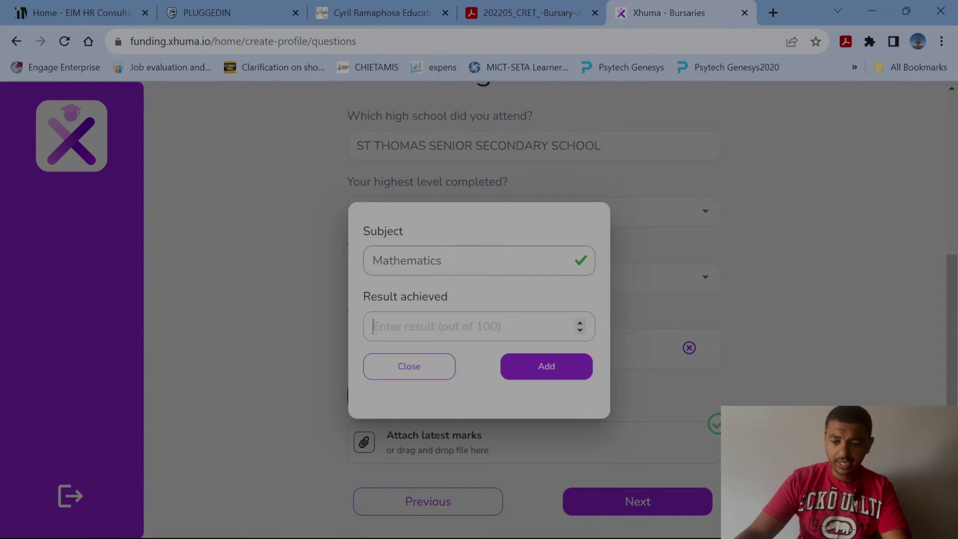
{"action": "type", "text": "65"}
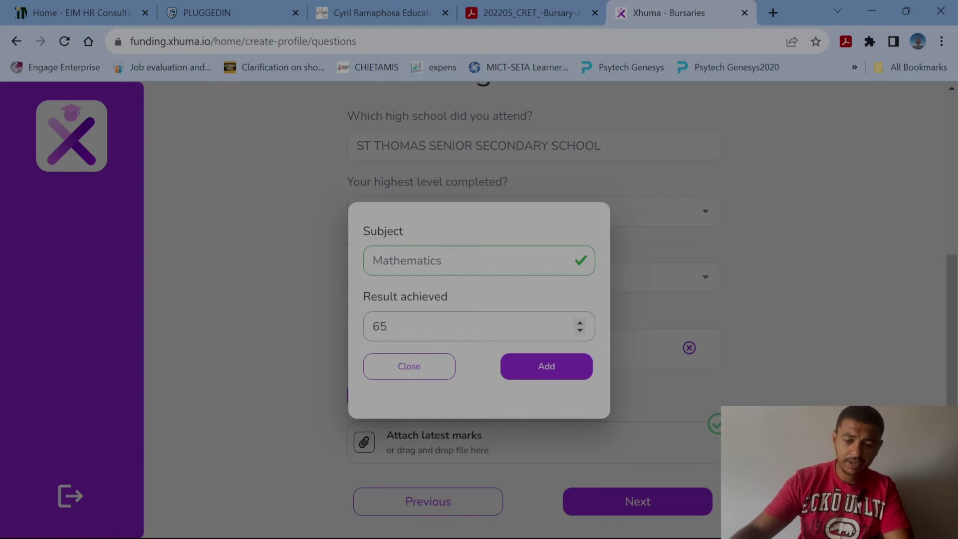
{"action": "left_click", "coordinate": [544, 368]}
Attach Revenues-of-Subscription-Business-Models.png as the latest marks and submit the high-school details.
{"action": "scroll", "coordinate": [376, 450], "scroll_direction": "down", "scroll_amount": 1}
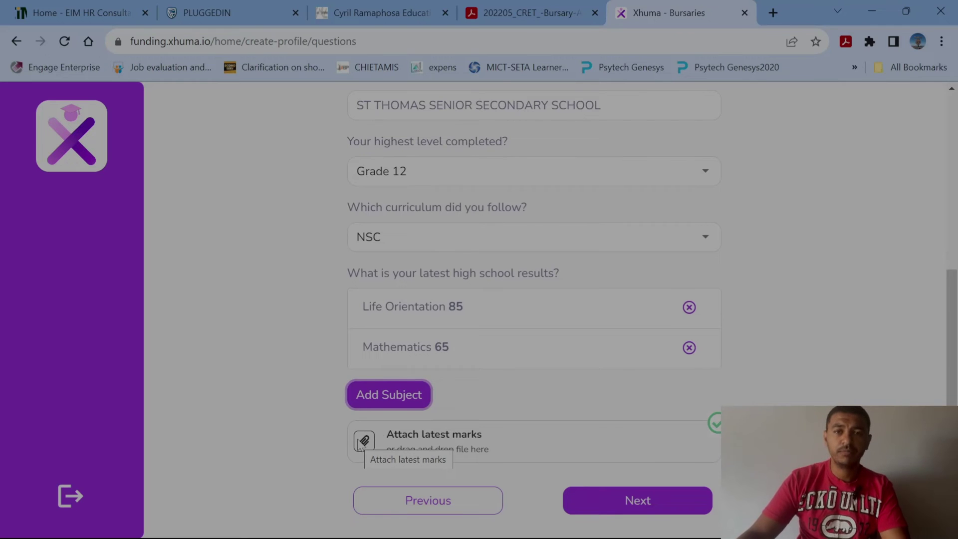
{"action": "left_click", "coordinate": [654, 501]}
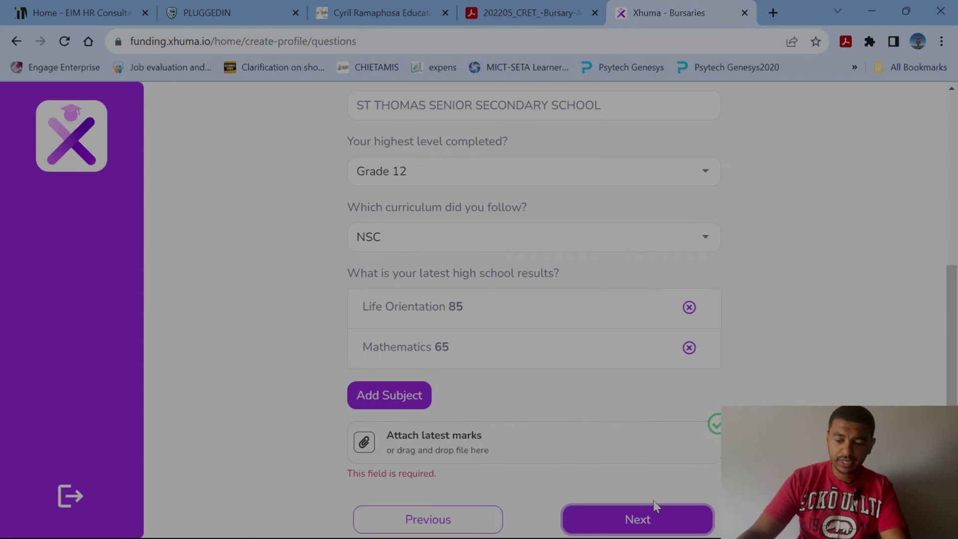
{"action": "left_click", "coordinate": [365, 443]}
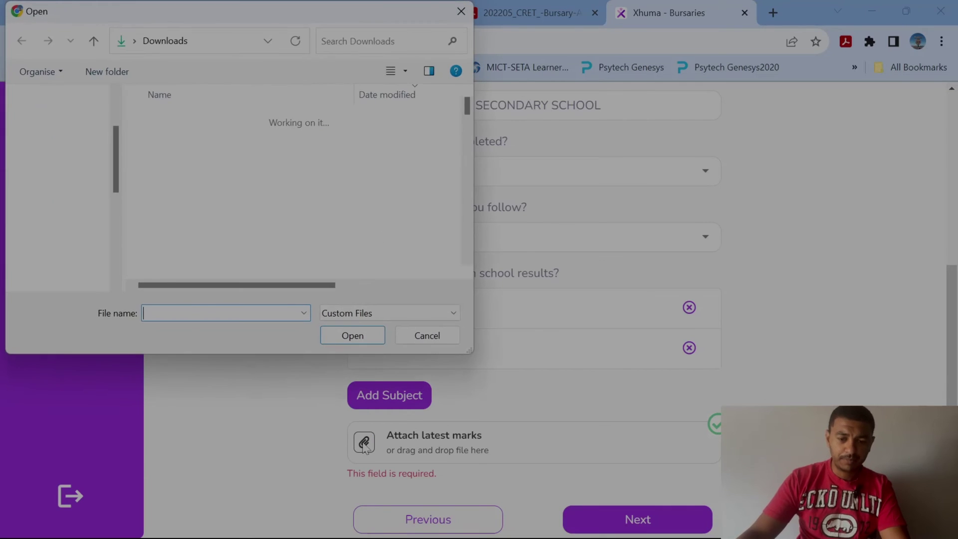
{"action": "double_click", "coordinate": [258, 140]}
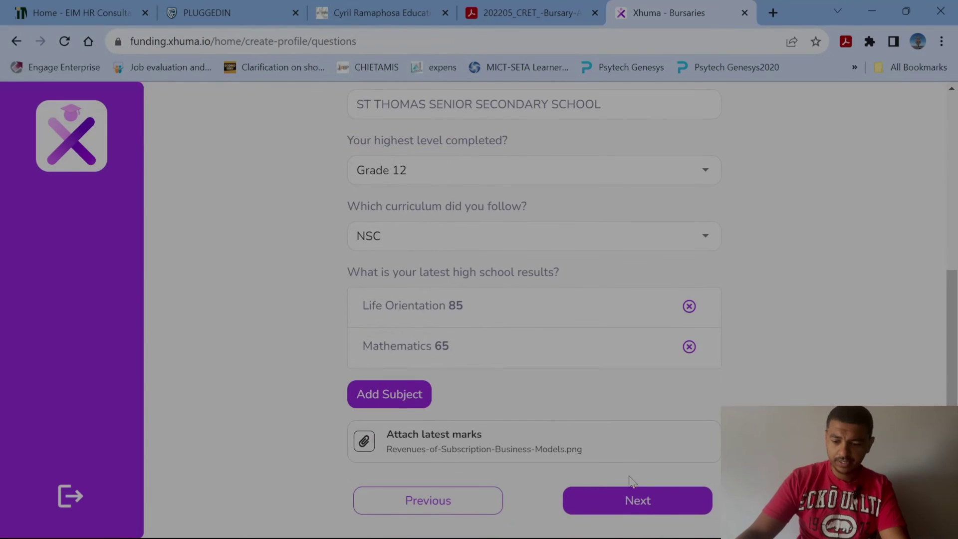
{"action": "left_click", "coordinate": [652, 504]}
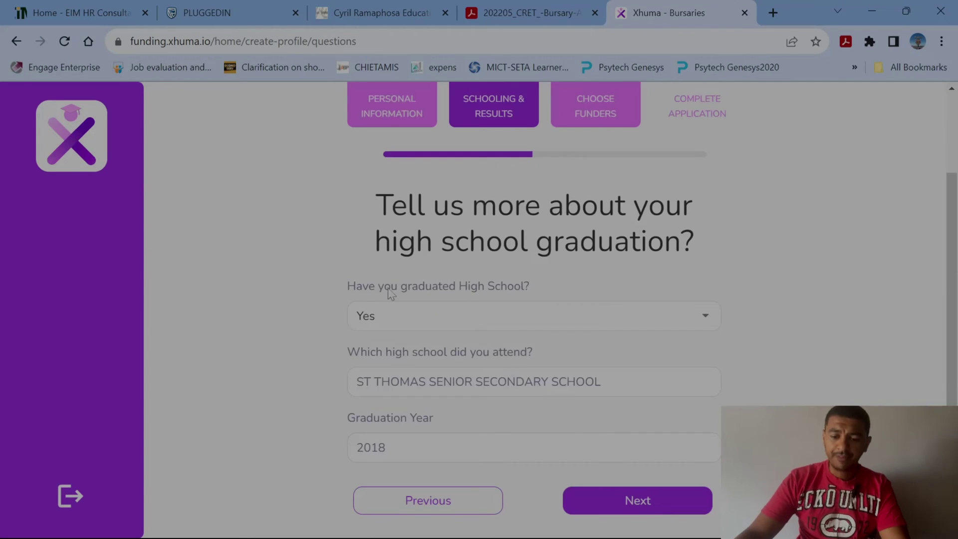
Keep Yes for high school graduation and clear the prefilled school name.
{"action": "left_click", "coordinate": [710, 321]}
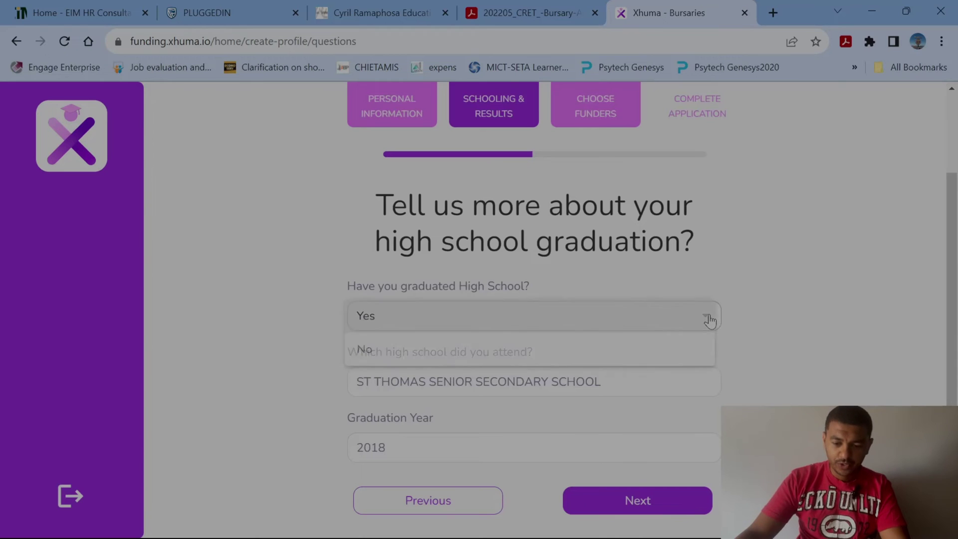
{"action": "left_click", "coordinate": [710, 317]}
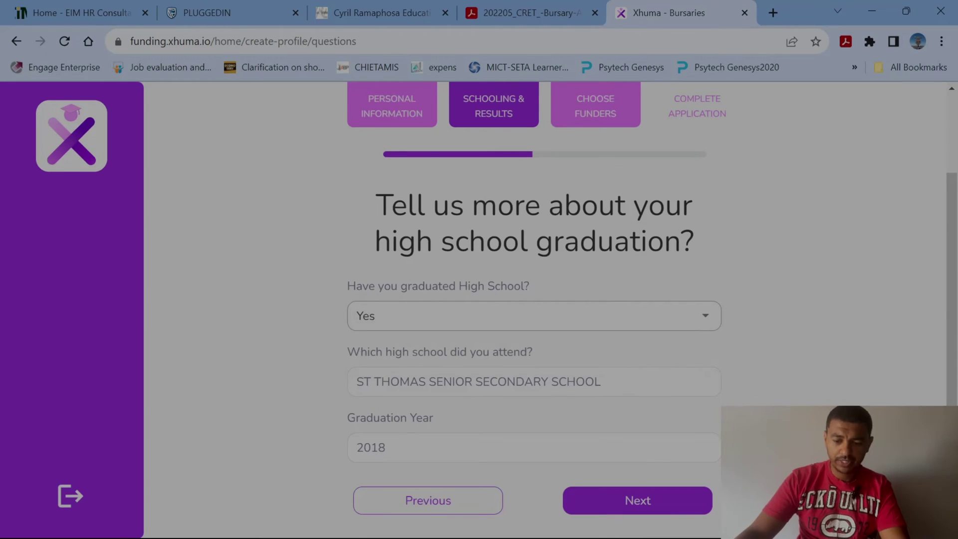
{"action": "left_click_drag", "start_coordinate": [620, 382], "coordinate": [163, 378]}
{"action": "key", "text": "BackSpace"}
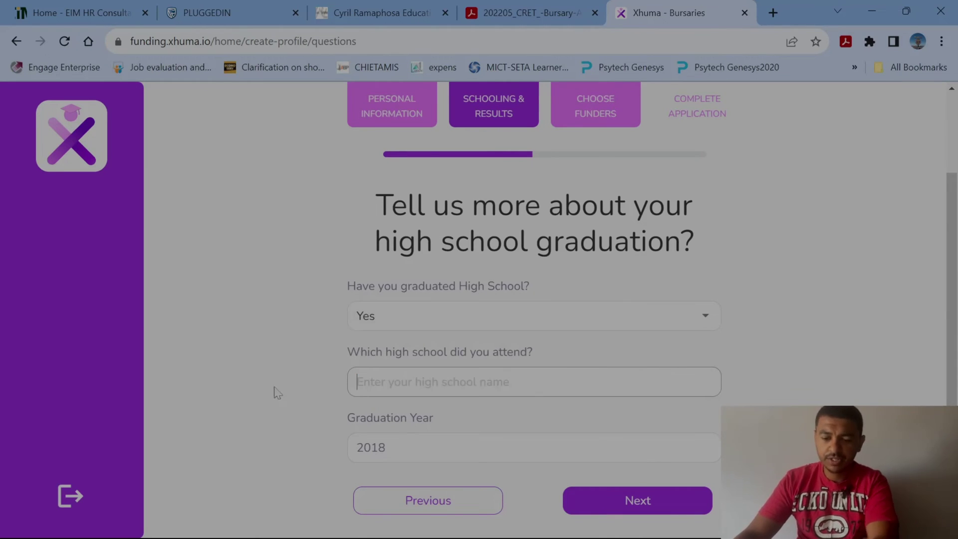
Search 'st thoma', choose ST THOMAS SENIOR SECONDARY SCHOOL as the high school, and continue.
{"action": "type", "text": "st"}
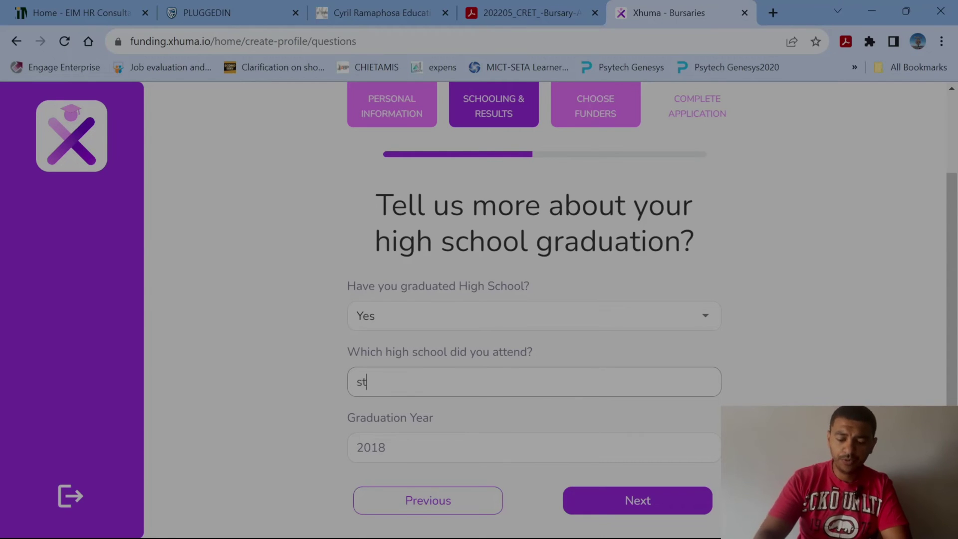
{"action": "type", "text": " thom"}
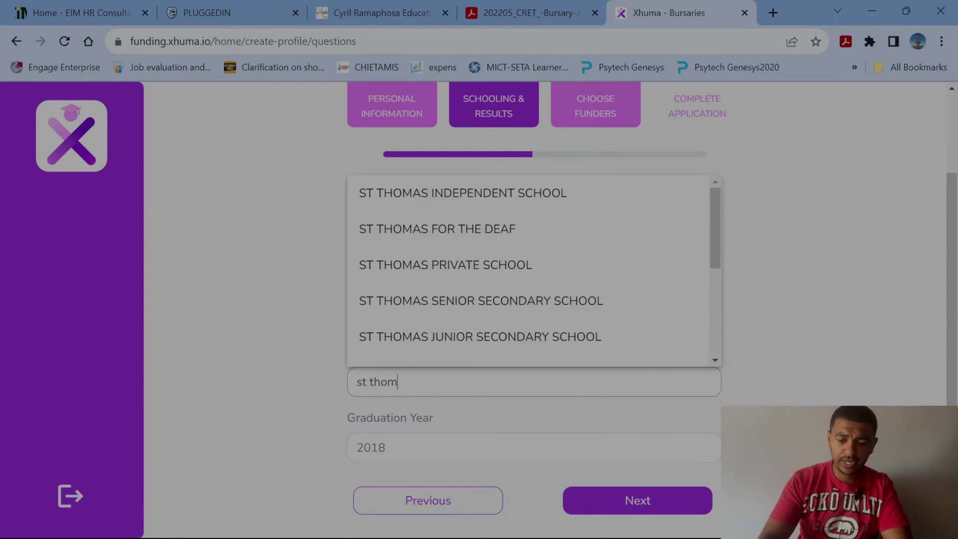
{"action": "key", "text": "BackSpace"}
{"action": "key", "text": "BackSpace"}
{"action": "key", "text": "BackSpace"}
{"action": "key", "text": "BackSpace"}
{"action": "key", "text": "BackSpace"}
{"action": "key", "text": "BackSpace"}
{"action": "key", "text": "BackSpace"}
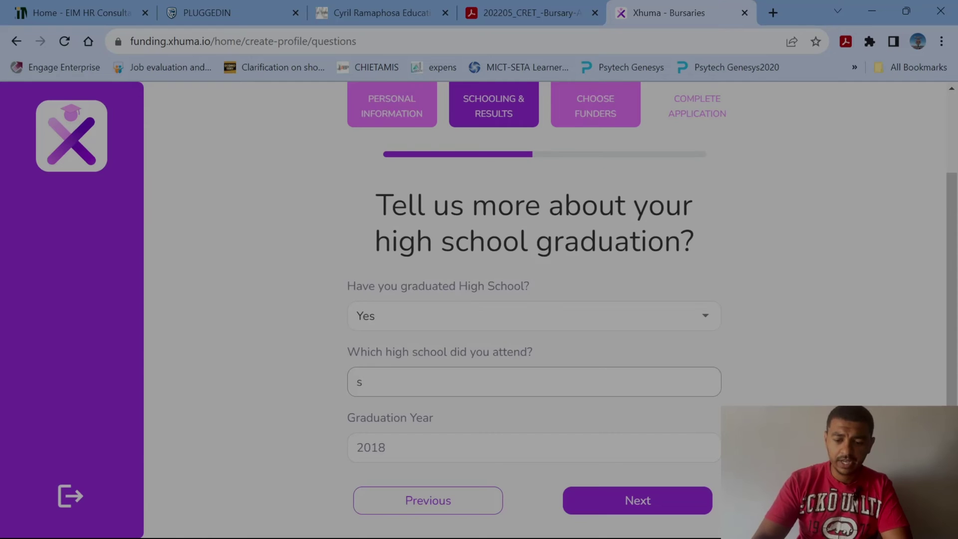
{"action": "type", "text": "strand"}
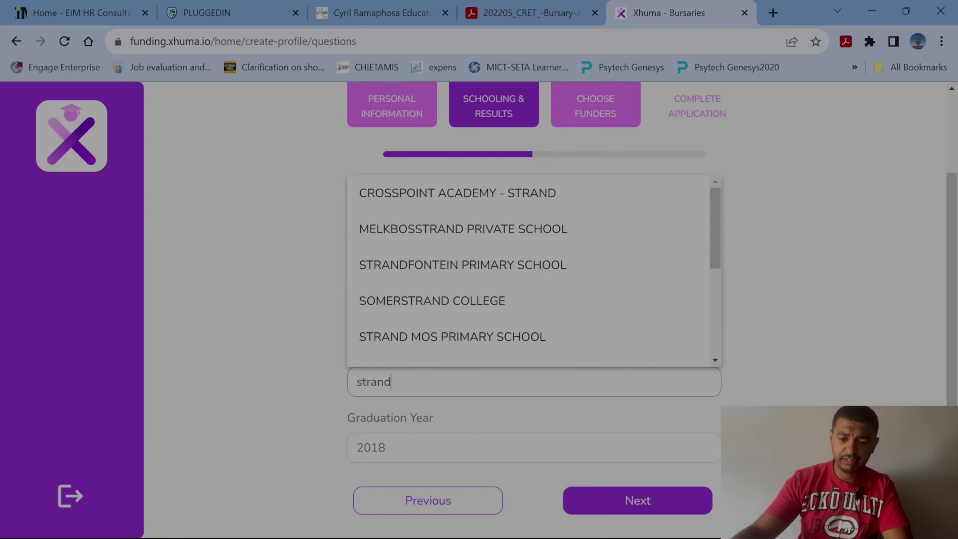
{"action": "type", "text": " s"}
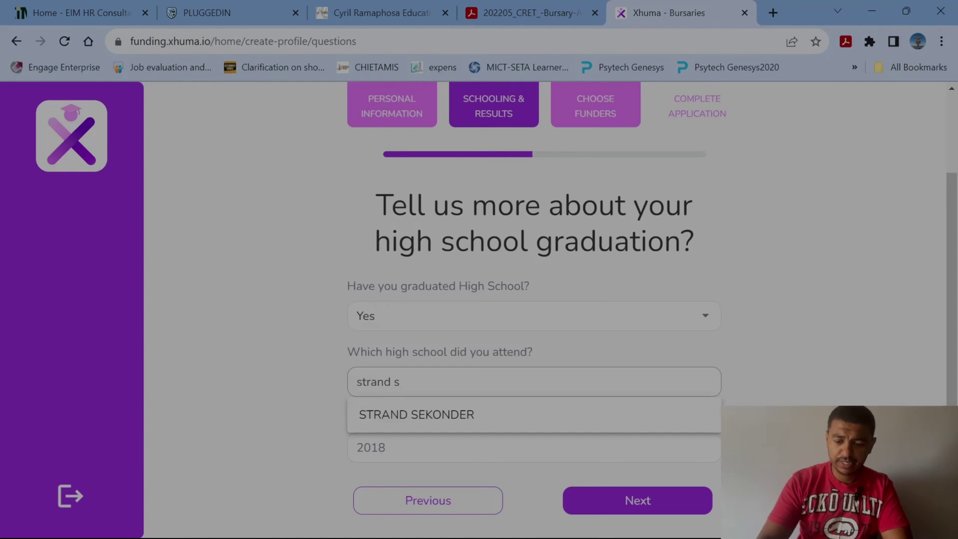
{"action": "key", "text": "BackSpace"}
{"action": "key", "text": "BackSpace"}
{"action": "key", "text": "BackSpace"}
{"action": "key", "text": "BackSpace"}
{"action": "key", "text": "BackSpace"}
{"action": "key", "text": "BackSpace"}
{"action": "key", "text": "BackSpace"}
{"action": "key", "text": "BackSpace"}
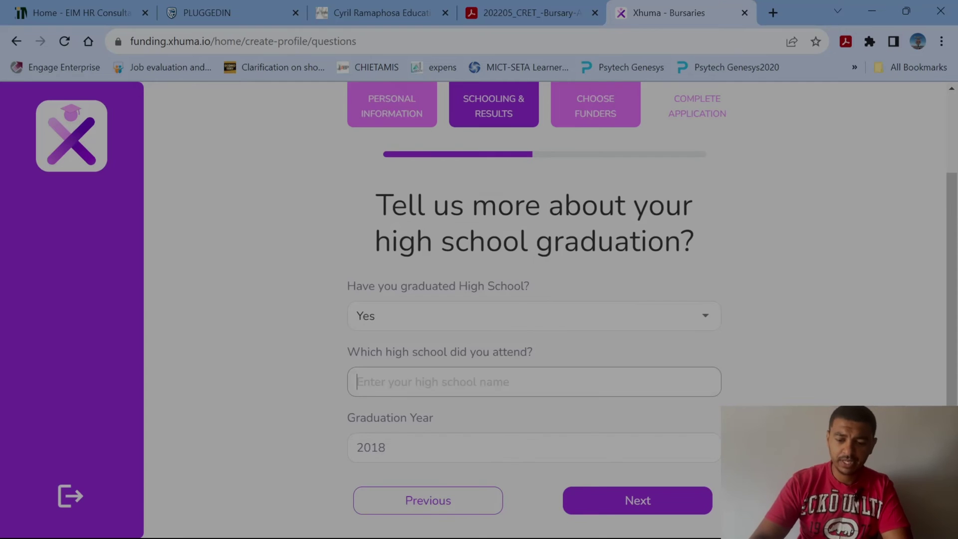
{"action": "type", "text": "st thomas"}
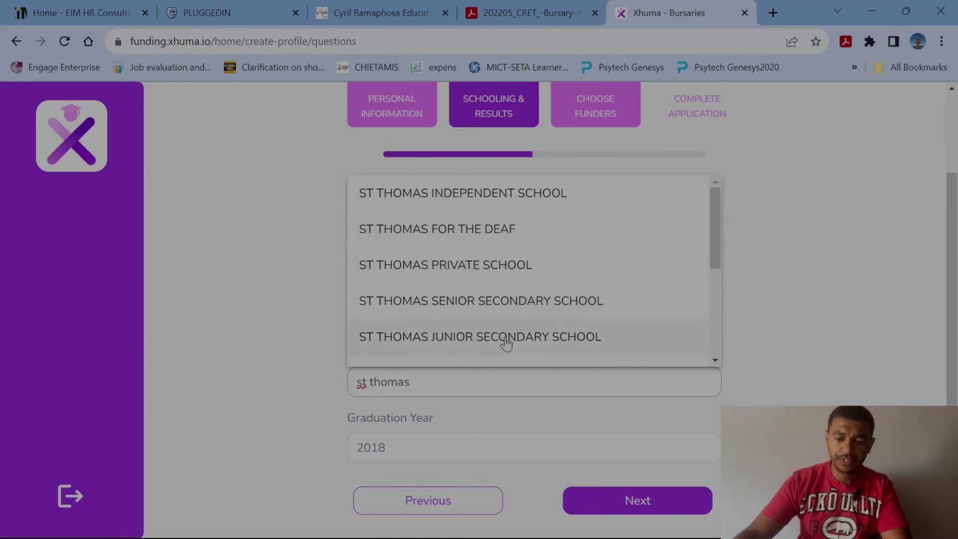
{"action": "left_click", "coordinate": [504, 302]}
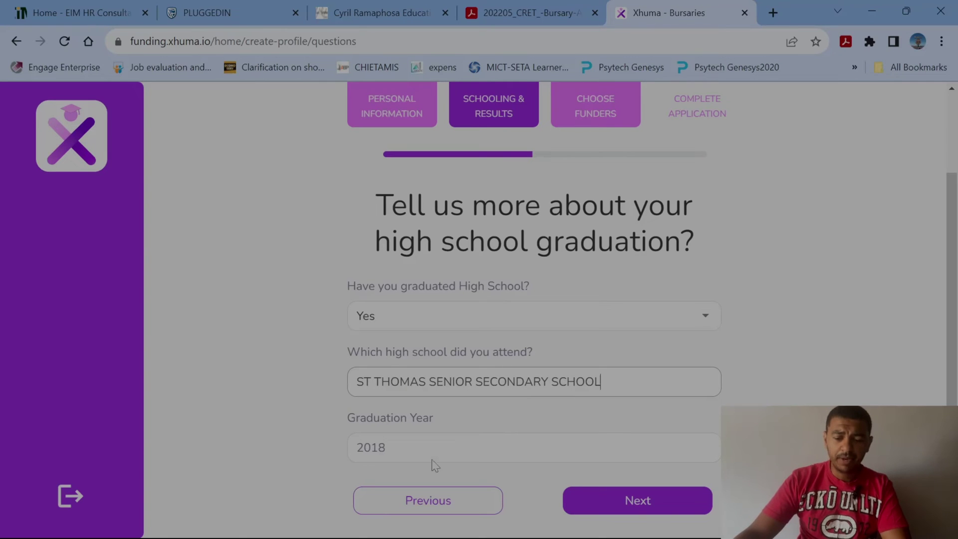
{"action": "left_click", "coordinate": [635, 503]}
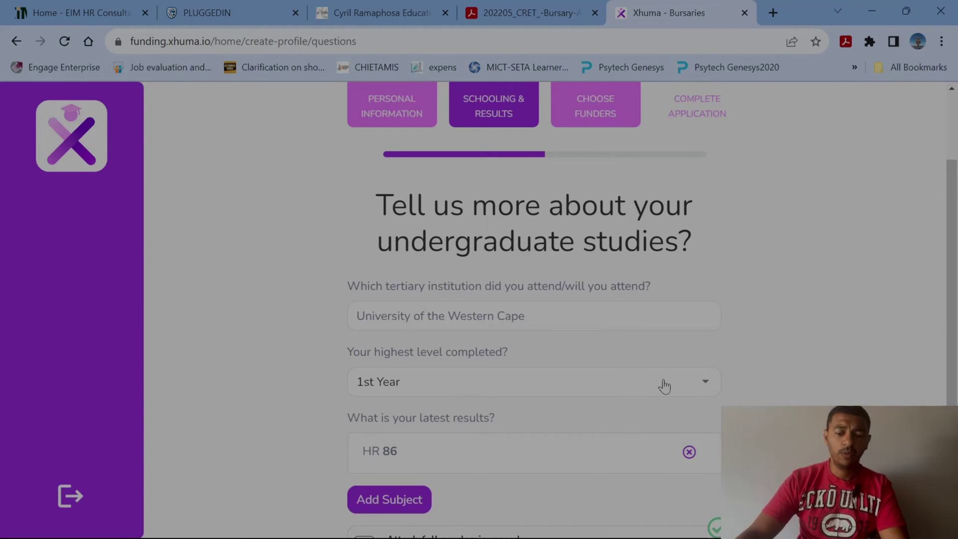
Add a Business Studies subject result of 65.
{"action": "scroll", "coordinate": [696, 391], "scroll_direction": "down", "scroll_amount": 2}
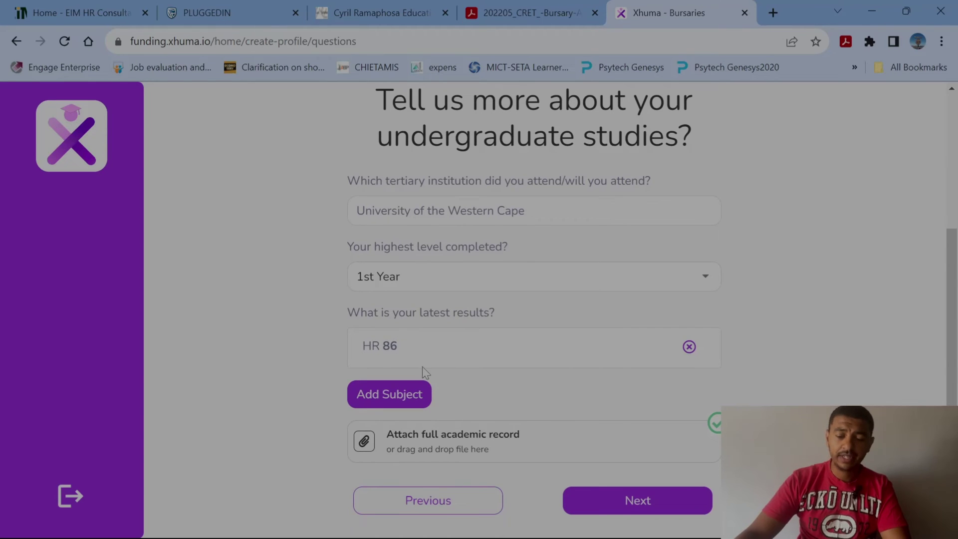
{"action": "left_click", "coordinate": [383, 399]}
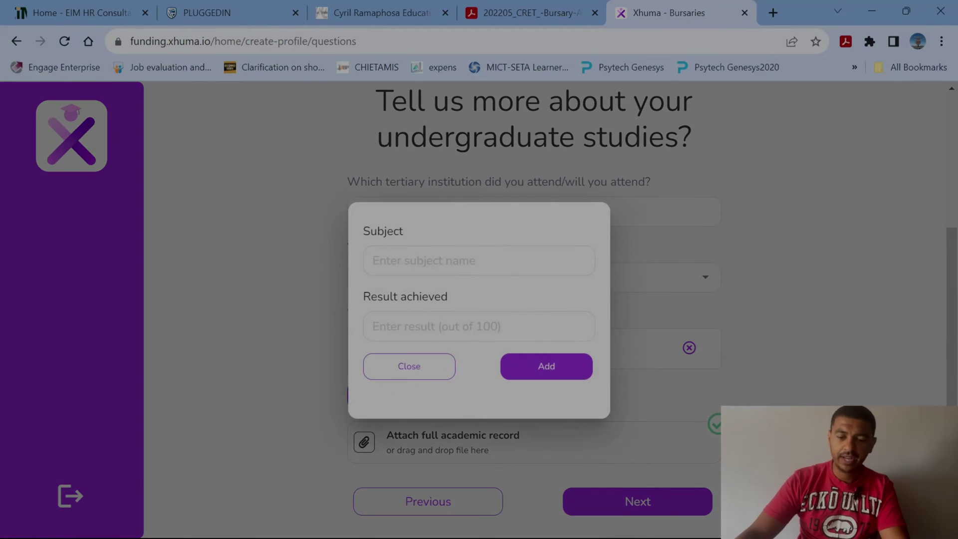
{"action": "left_click", "coordinate": [453, 260]}
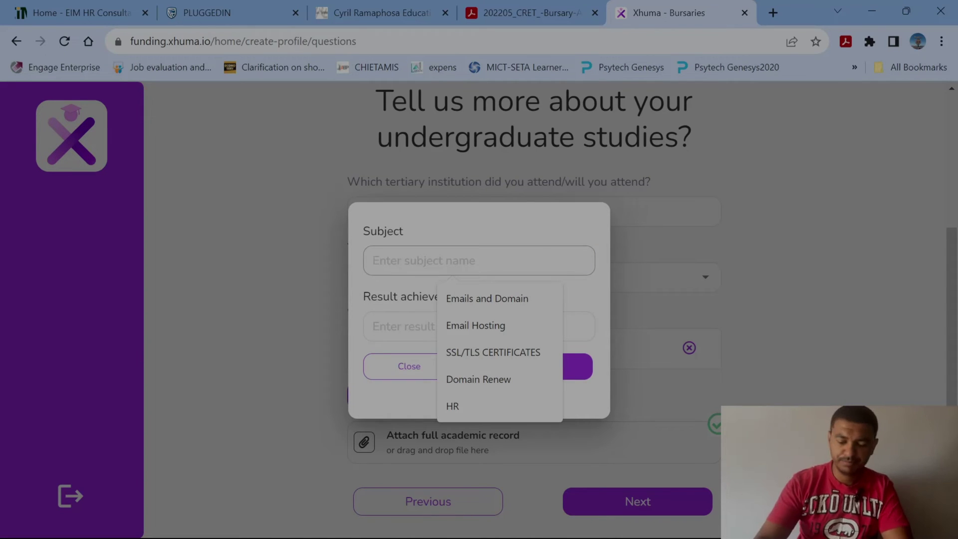
{"action": "type", "text": "Business Studies"}
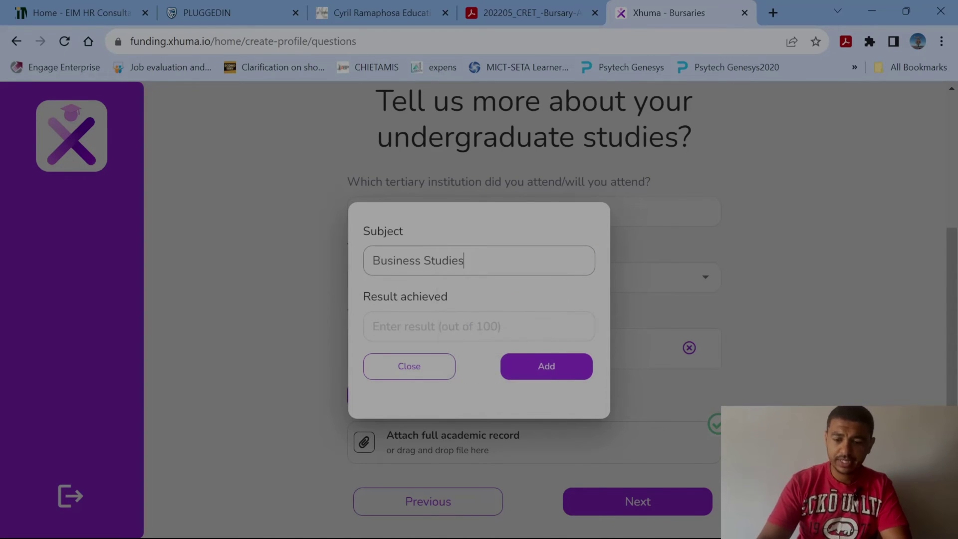
{"action": "left_click", "coordinate": [435, 325]}
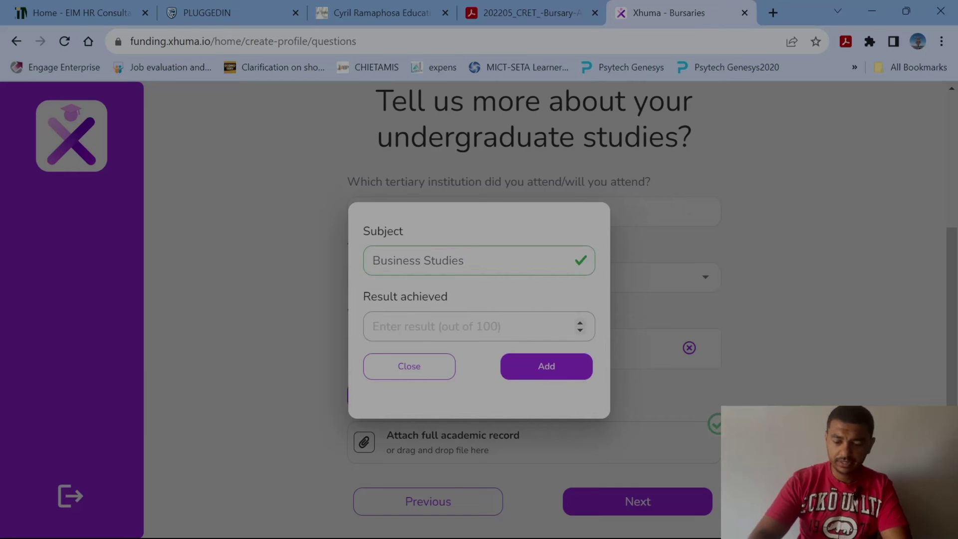
{"action": "type", "text": "65"}
{"action": "left_click", "coordinate": [563, 374]}
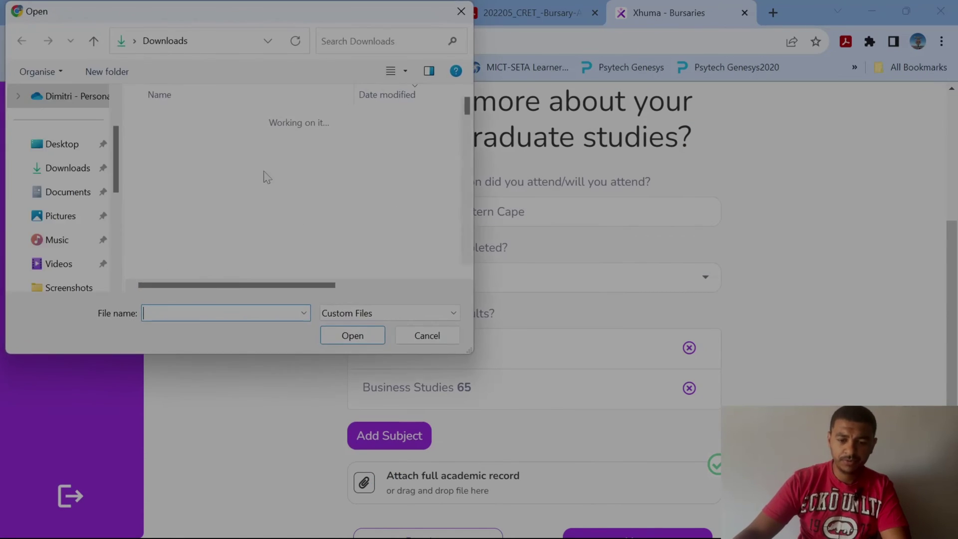
Attach Revenues-of-Subscription-Business-Models.png as the full academic record and submit the step.
{"action": "double_click", "coordinate": [200, 142]}
{"action": "scroll", "coordinate": [493, 314], "scroll_direction": "down", "scroll_amount": 1}
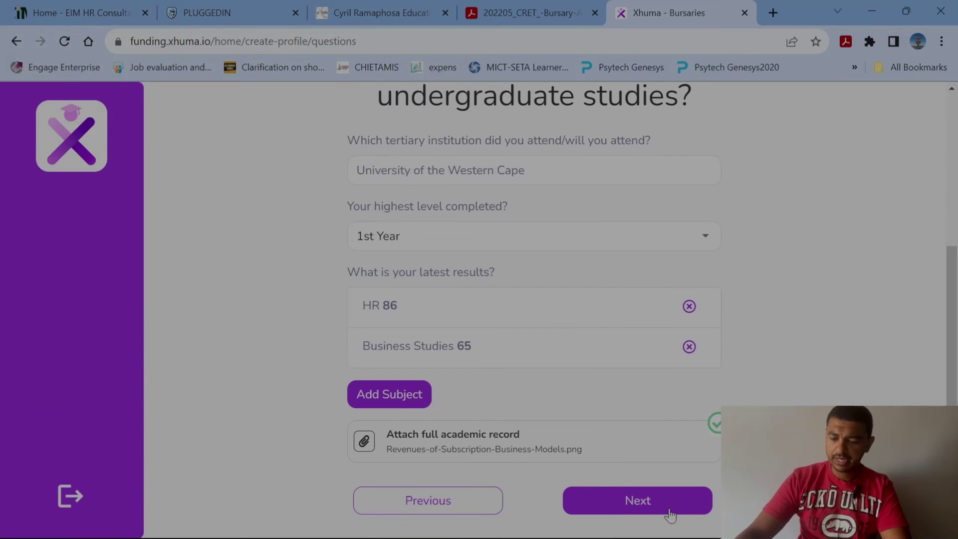
{"action": "left_click", "coordinate": [629, 505]}
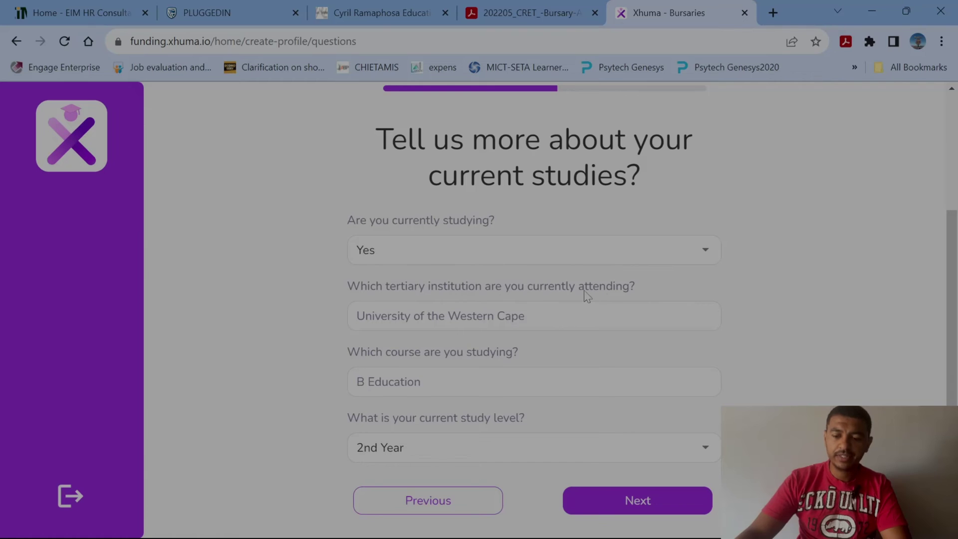
Set the current course to BCom Honours in Industrial Psychology via a 'BCOM' search.
{"action": "left_click", "coordinate": [574, 318]}
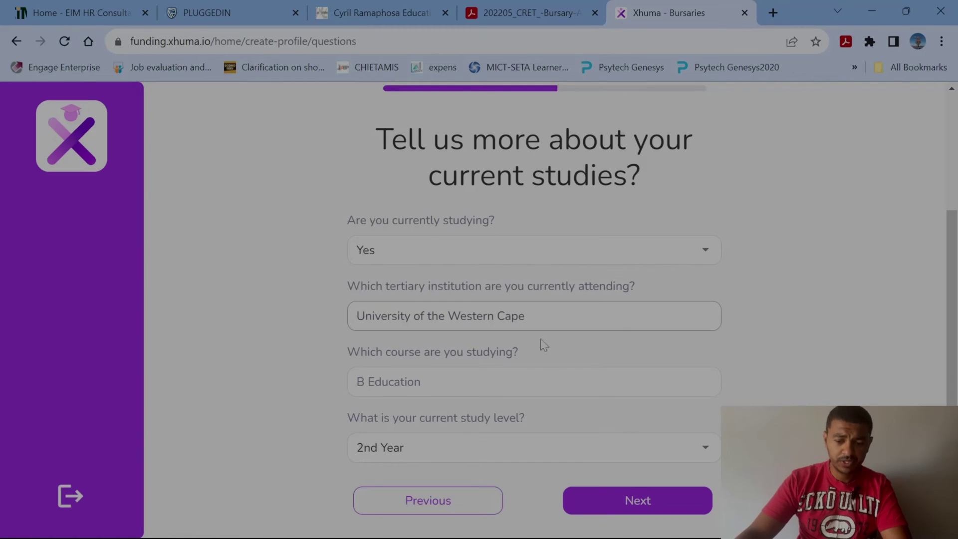
{"action": "key", "text": "Tab"}
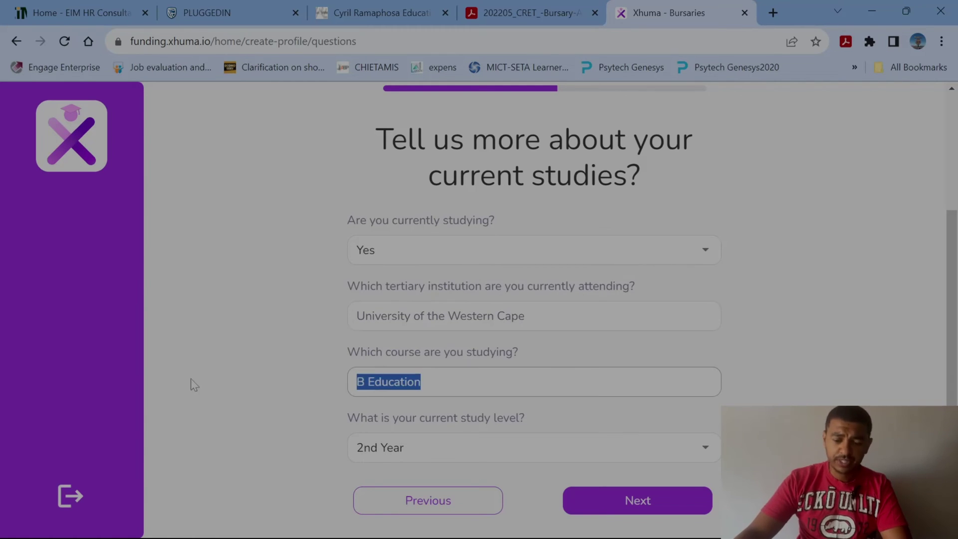
{"action": "type", "text": "BCOM"}
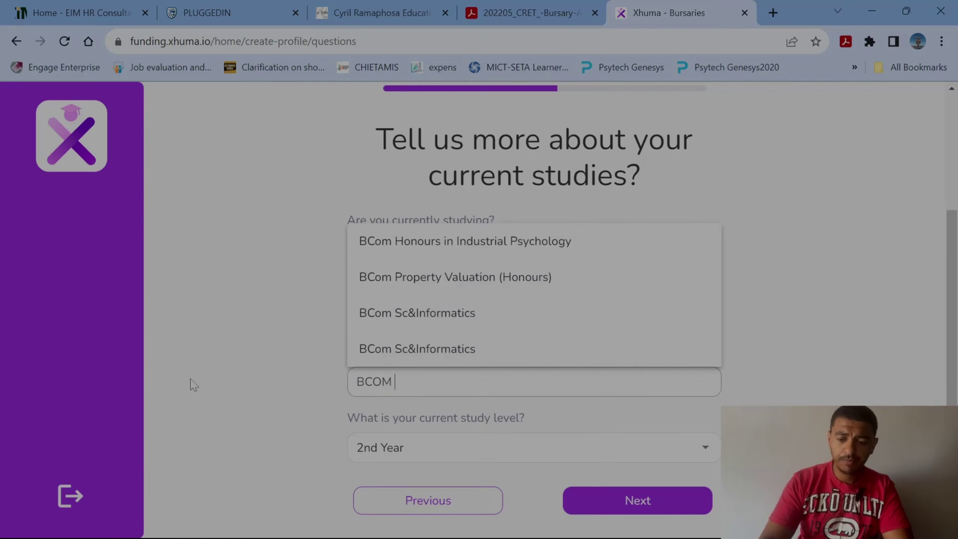
{"action": "left_click", "coordinate": [496, 245]}
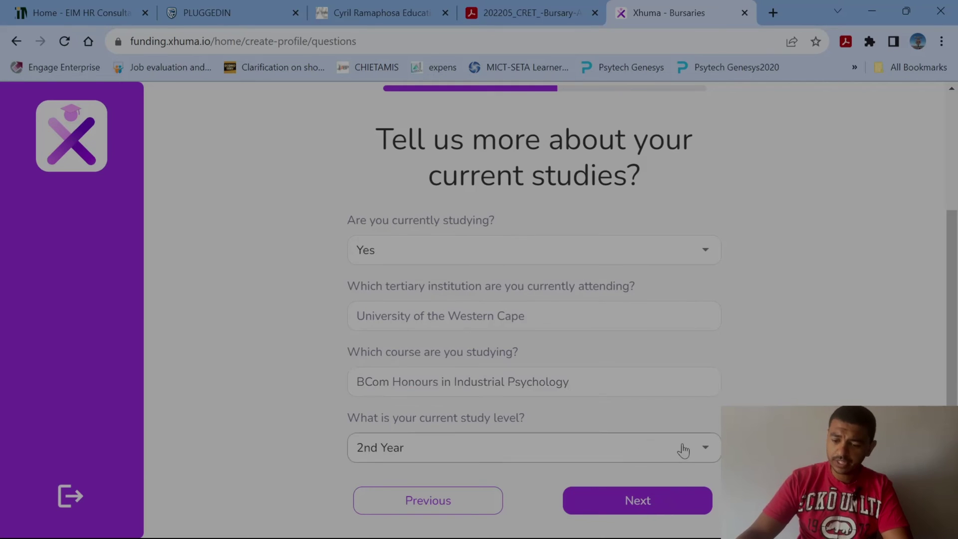
Set the current study level to 1st Year and submit the current studies step.
{"action": "left_click", "coordinate": [680, 448]}
{"action": "left_click", "coordinate": [382, 293]}
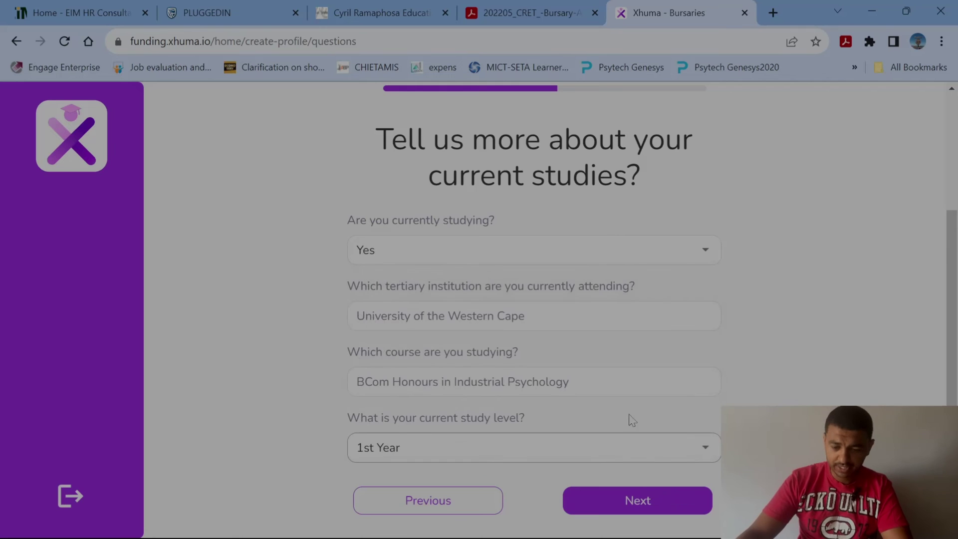
{"action": "left_click", "coordinate": [648, 503]}
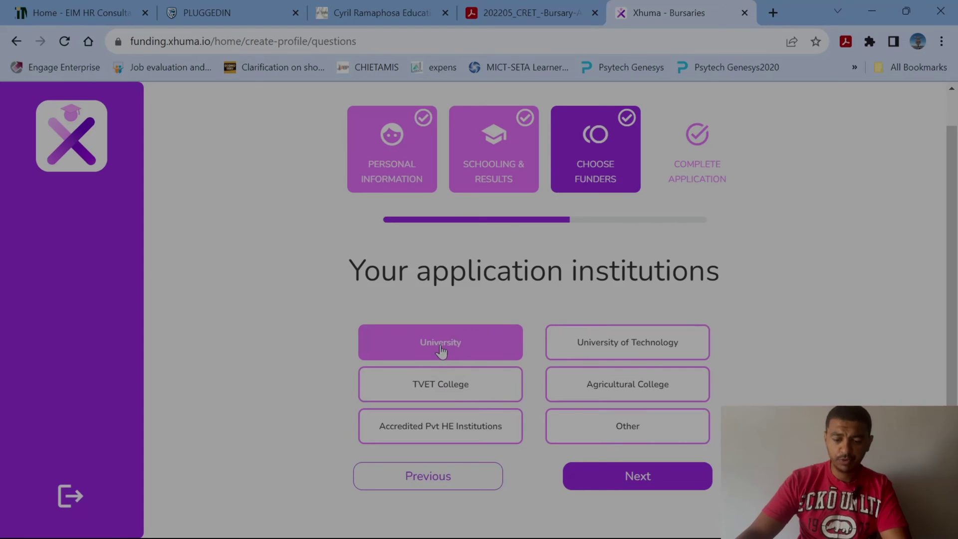
Choose University as institution type, add University of the Western Cape as preferred, and continue.
{"action": "left_click", "coordinate": [456, 345]}
{"action": "scroll", "coordinate": [567, 384], "scroll_direction": "down", "scroll_amount": 5}
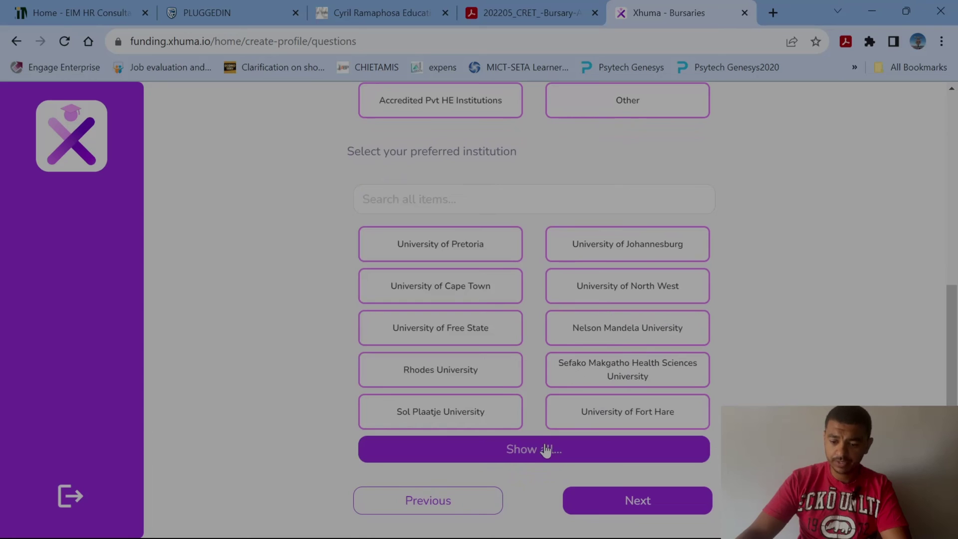
{"action": "left_click", "coordinate": [543, 449]}
{"action": "scroll", "coordinate": [546, 451], "scroll_direction": "down", "scroll_amount": 5}
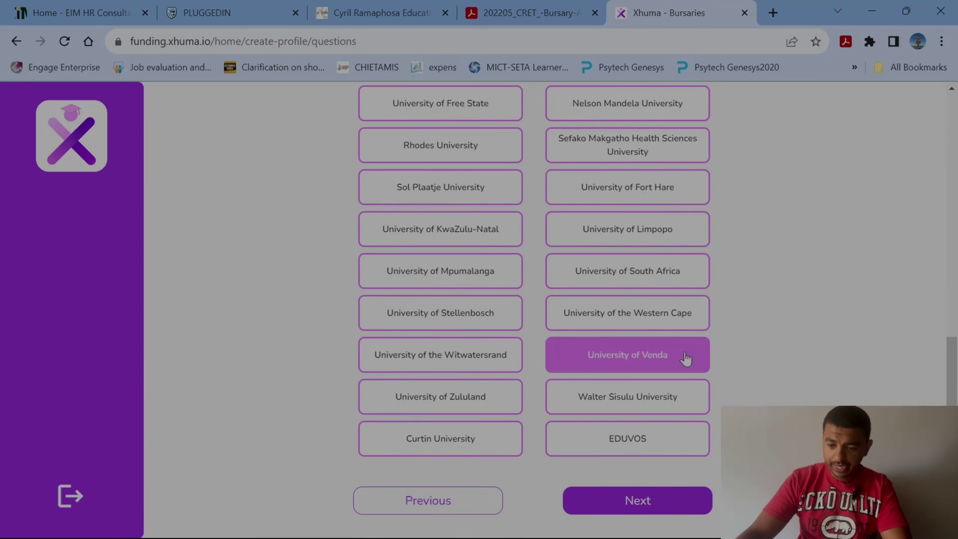
{"action": "left_click", "coordinate": [632, 318]}
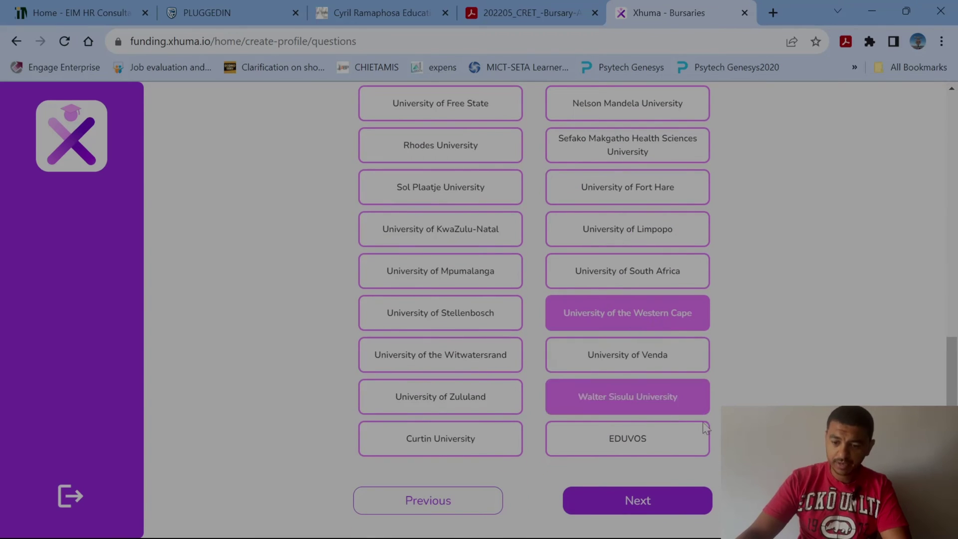
{"action": "left_click", "coordinate": [638, 501]}
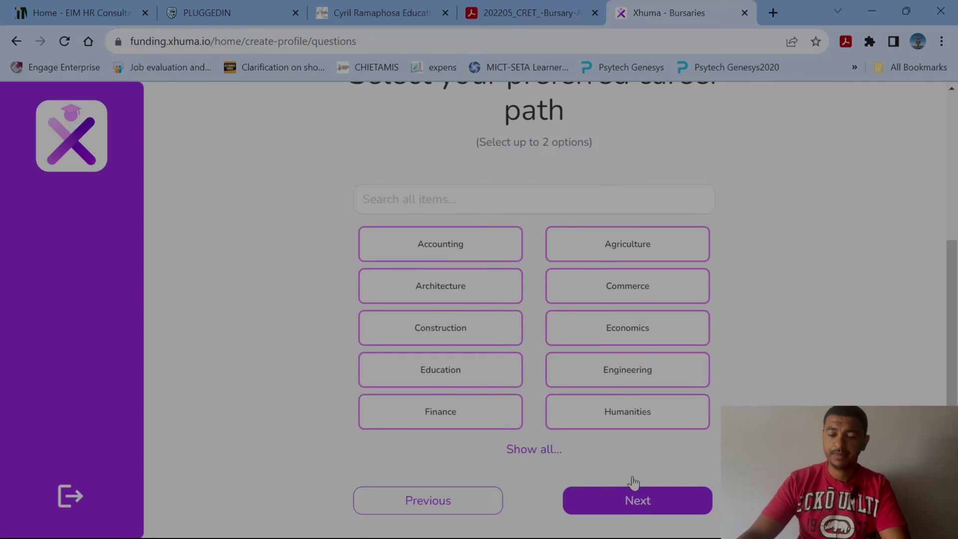
Select Commerce as a career path and expand all career path options.
{"action": "left_click", "coordinate": [603, 259]}
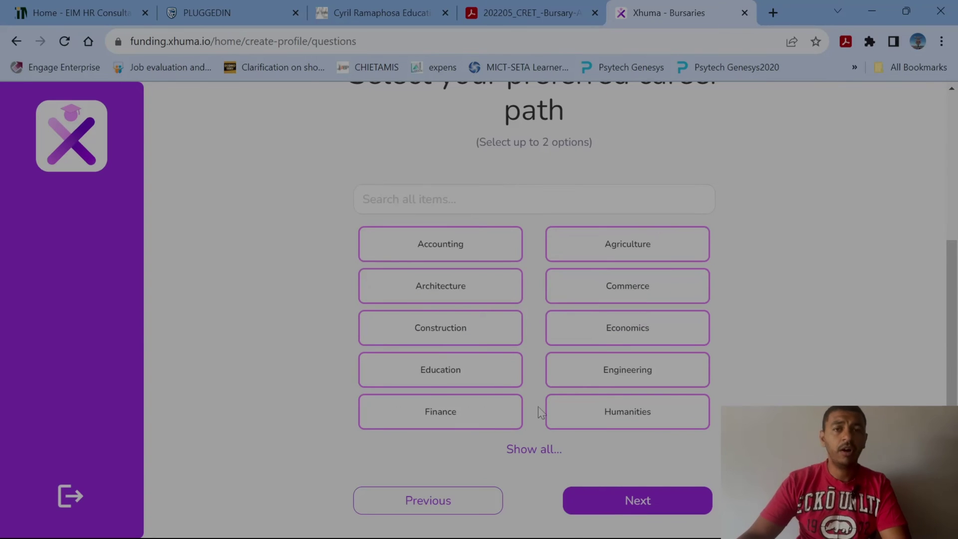
{"action": "scroll", "coordinate": [515, 288], "scroll_direction": "up", "scroll_amount": 3}
{"action": "scroll", "coordinate": [643, 328], "scroll_direction": "down", "scroll_amount": 3}
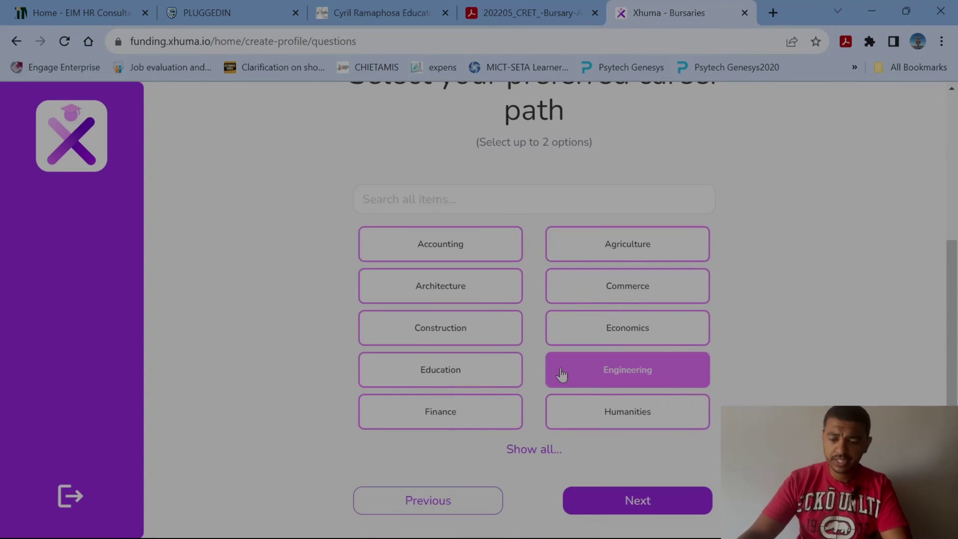
{"action": "left_click", "coordinate": [632, 296]}
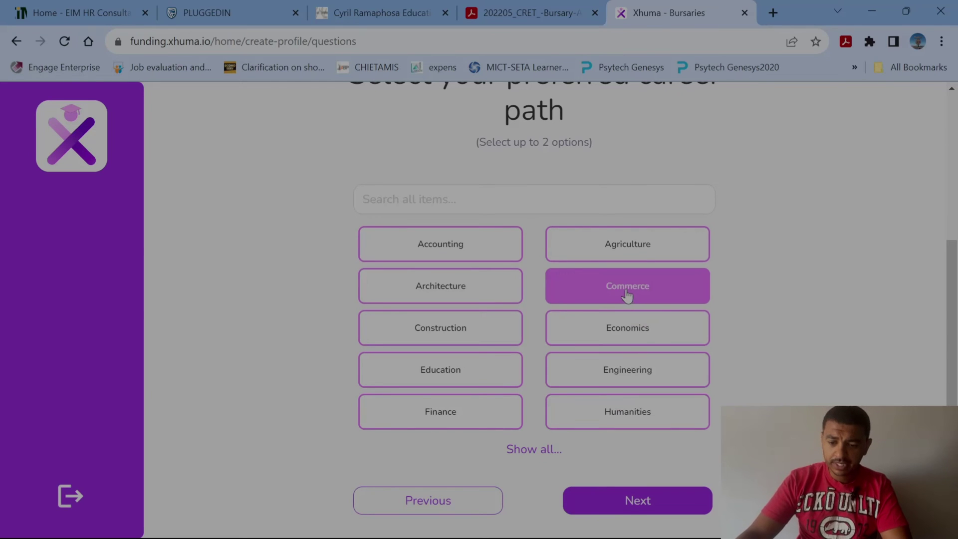
{"action": "left_click", "coordinate": [536, 445]}
{"action": "scroll", "coordinate": [574, 419], "scroll_direction": "down", "scroll_amount": 3}
{"action": "scroll", "coordinate": [595, 403], "scroll_direction": "up", "scroll_amount": 3}
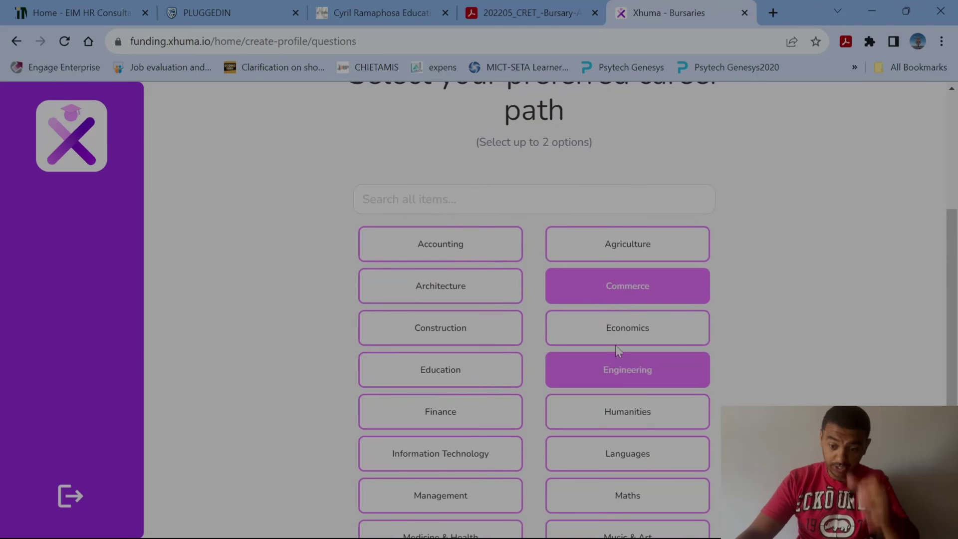
Deselect the earlier choices, pick Commerce from the searched career list, and continue.
{"action": "left_click", "coordinate": [628, 292]}
{"action": "scroll", "coordinate": [629, 352], "scroll_direction": "down", "scroll_amount": 3}
{"action": "scroll", "coordinate": [628, 349], "scroll_direction": "up", "scroll_amount": 3}
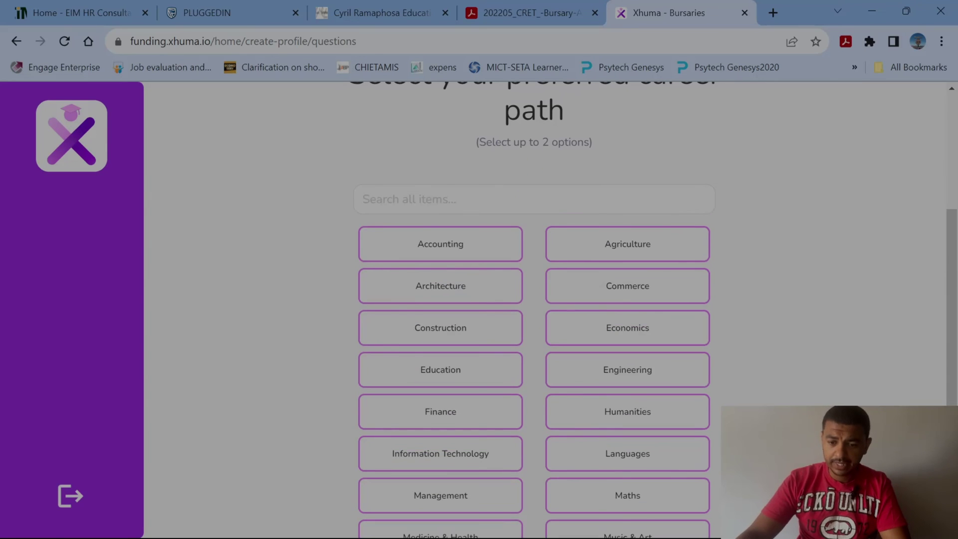
{"action": "left_click", "coordinate": [440, 200]}
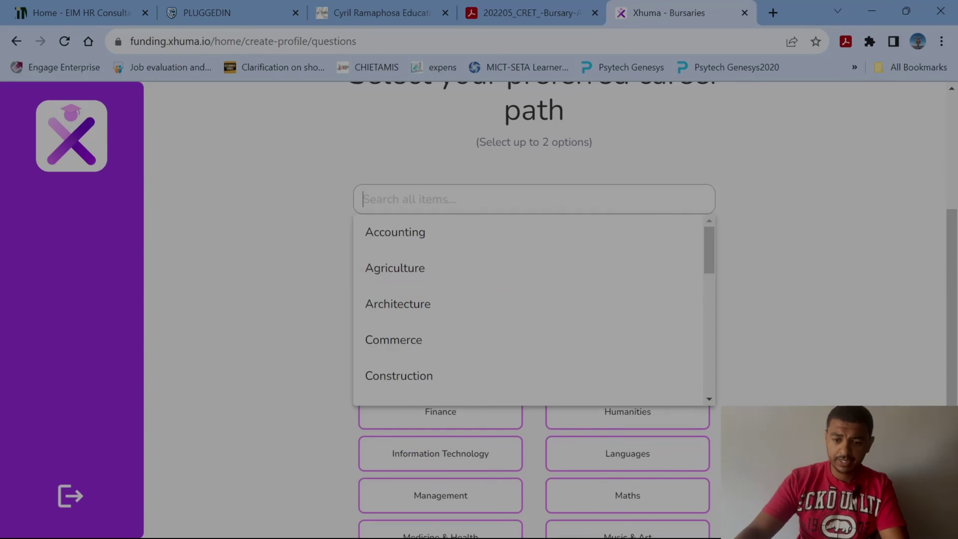
{"action": "left_click", "coordinate": [435, 330]}
{"action": "scroll", "coordinate": [669, 349], "scroll_direction": "down", "scroll_amount": 4}
{"action": "left_click", "coordinate": [639, 499]}
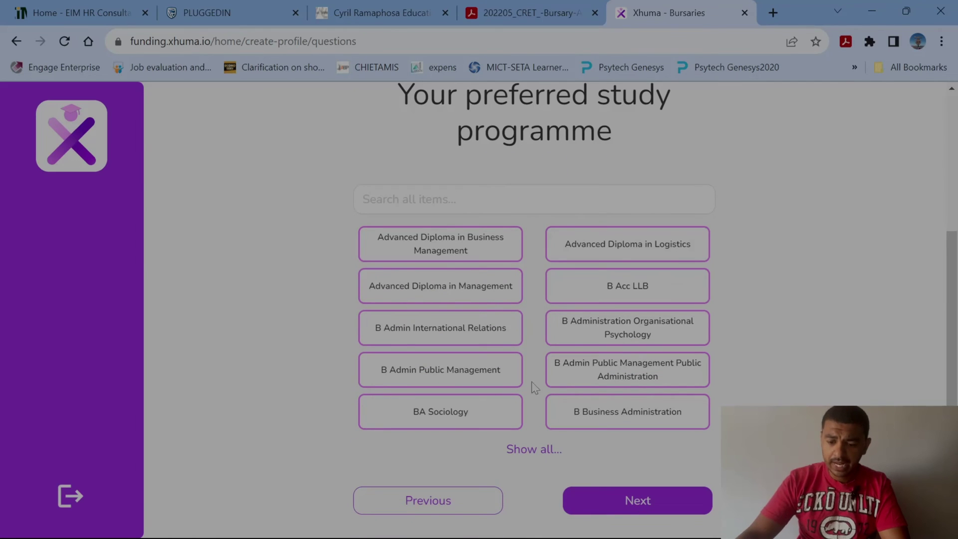
Search 'indu', choose BCom Honours in Industrial Psychology as the study programme, and continue.
{"action": "left_click", "coordinate": [532, 451]}
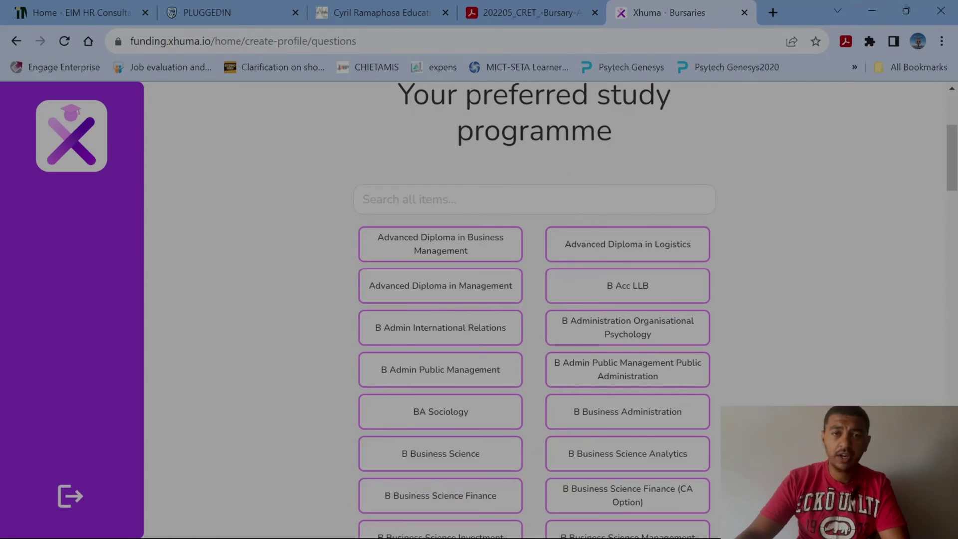
{"action": "left_click", "coordinate": [534, 200]}
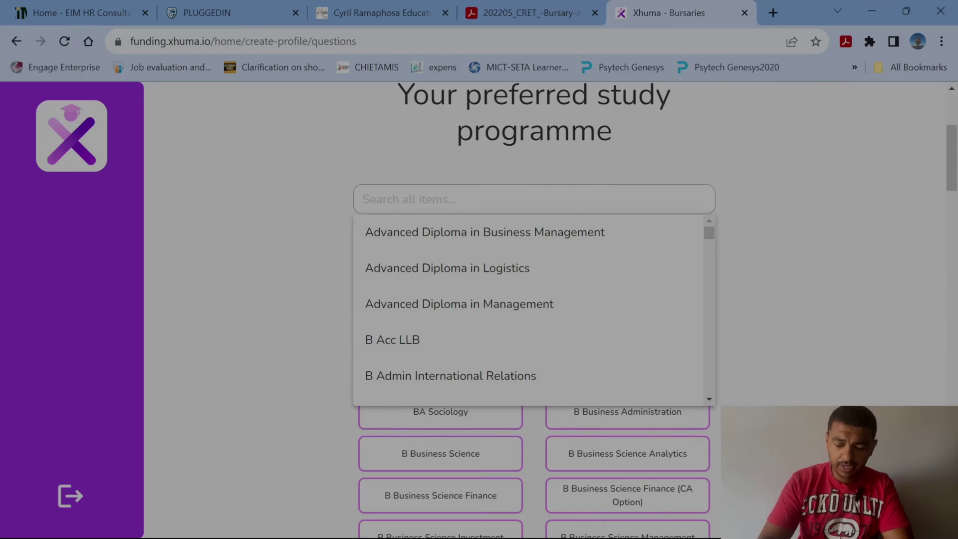
{"action": "type", "text": "indust"}
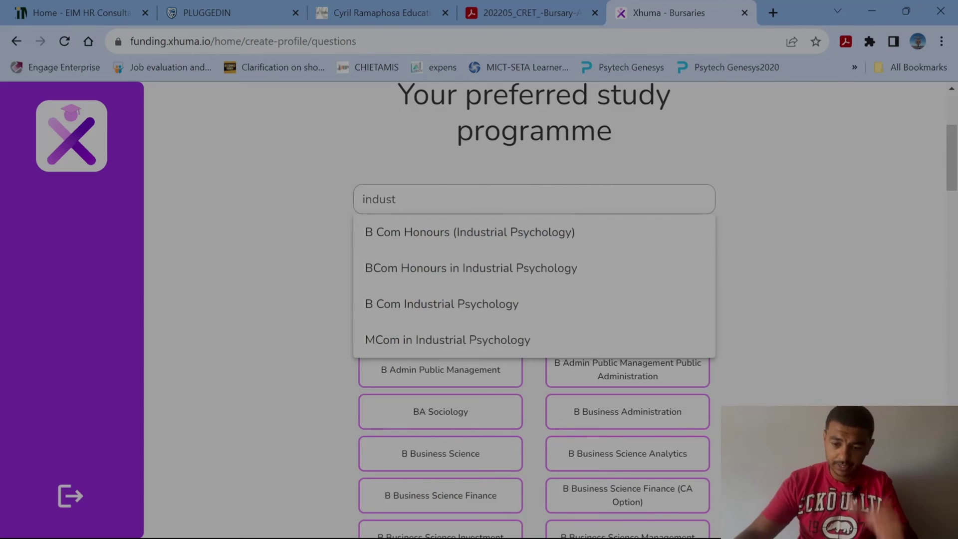
{"action": "left_click", "coordinate": [491, 273]}
{"action": "scroll", "coordinate": [649, 424], "scroll_direction": "down", "scroll_amount": 20}
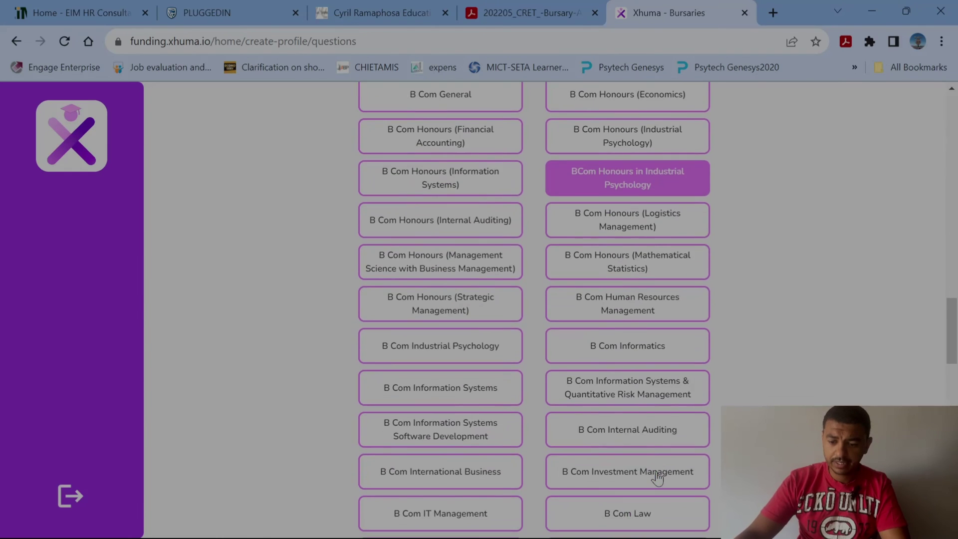
{"action": "scroll", "coordinate": [657, 478], "scroll_direction": "down", "scroll_amount": 15}
{"action": "scroll", "coordinate": [658, 478], "scroll_direction": "up", "scroll_amount": 10}
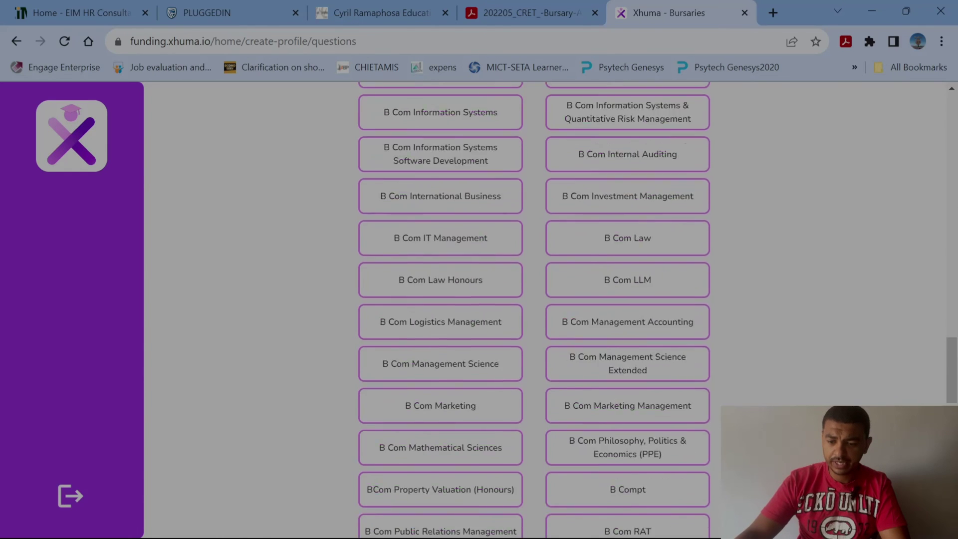
{"action": "scroll", "coordinate": [659, 499], "scroll_direction": "down", "scroll_amount": 10}
{"action": "left_click", "coordinate": [659, 505]}
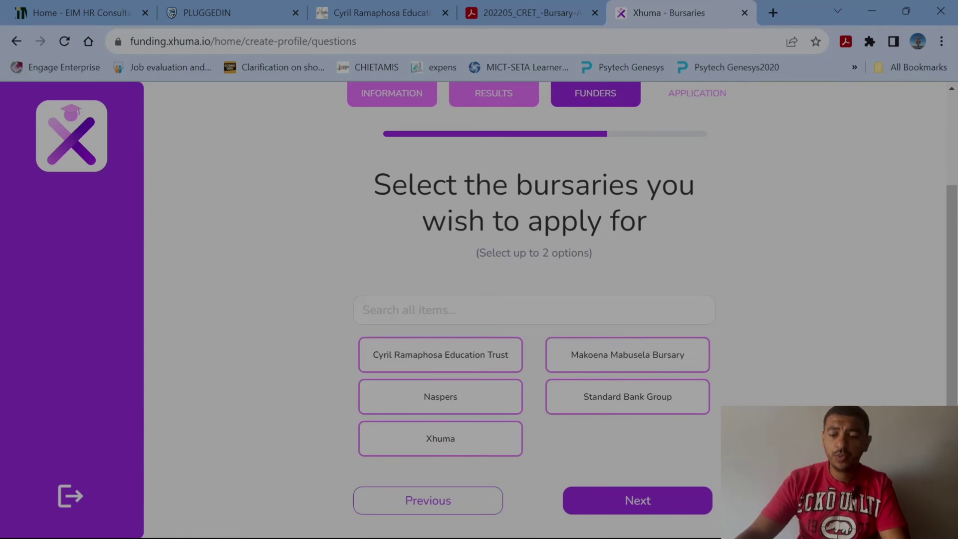
Select the Cyril Ramaphosa Education Trust bursary and continue.
{"action": "left_click", "coordinate": [467, 364]}
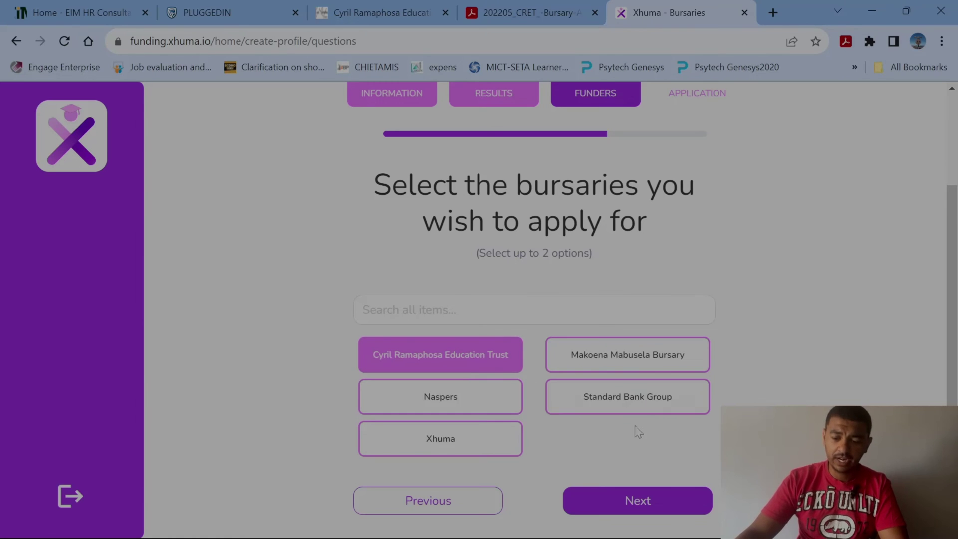
{"action": "left_click", "coordinate": [636, 502]}
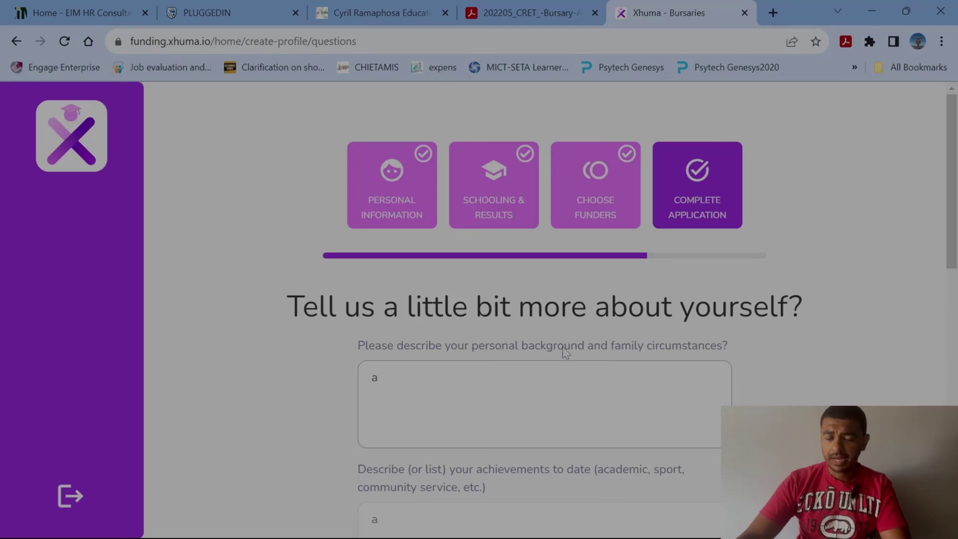
Review the answered background questions and personal statement, then submit them.
{"action": "scroll", "coordinate": [609, 363], "scroll_direction": "down", "scroll_amount": 1}
{"action": "scroll", "coordinate": [382, 170], "scroll_direction": "down", "scroll_amount": 4}
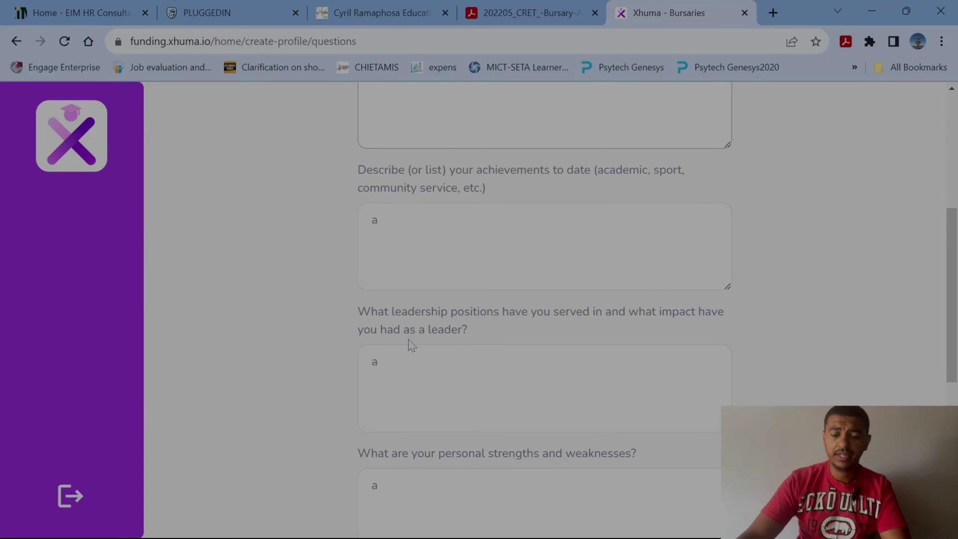
{"action": "scroll", "coordinate": [410, 344], "scroll_direction": "down", "scroll_amount": 6}
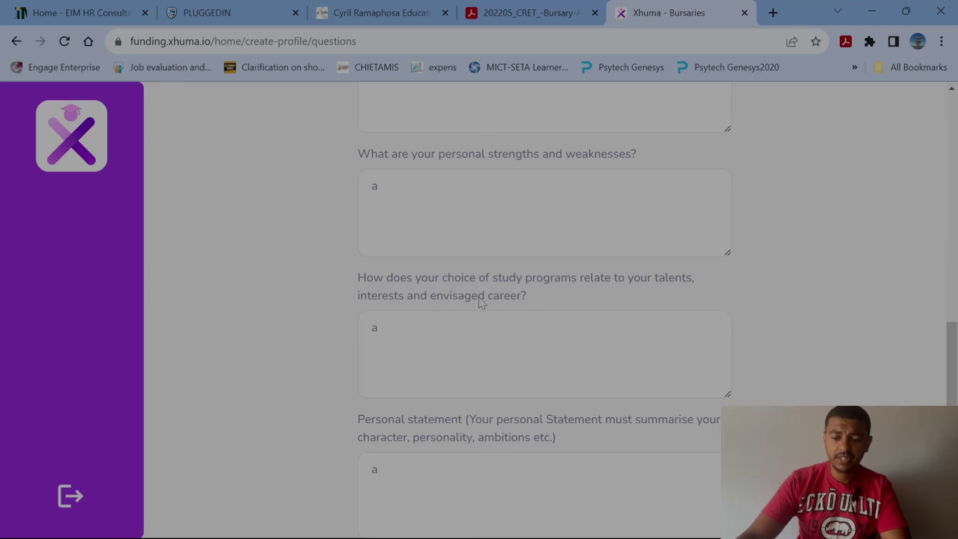
{"action": "scroll", "coordinate": [513, 300], "scroll_direction": "down", "scroll_amount": 2}
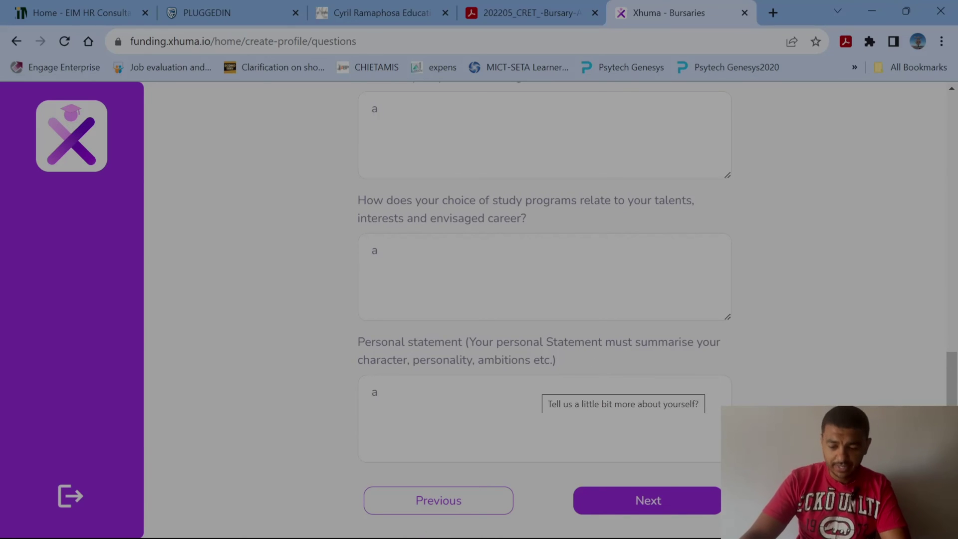
{"action": "left_click", "coordinate": [655, 503]}
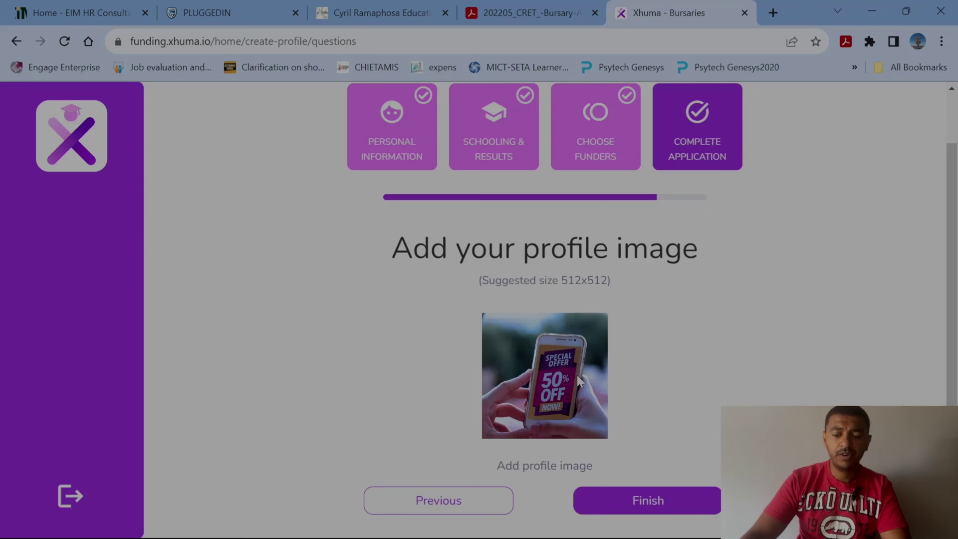
Finish the bursary application from the profile image step.
{"action": "left_click", "coordinate": [649, 501]}
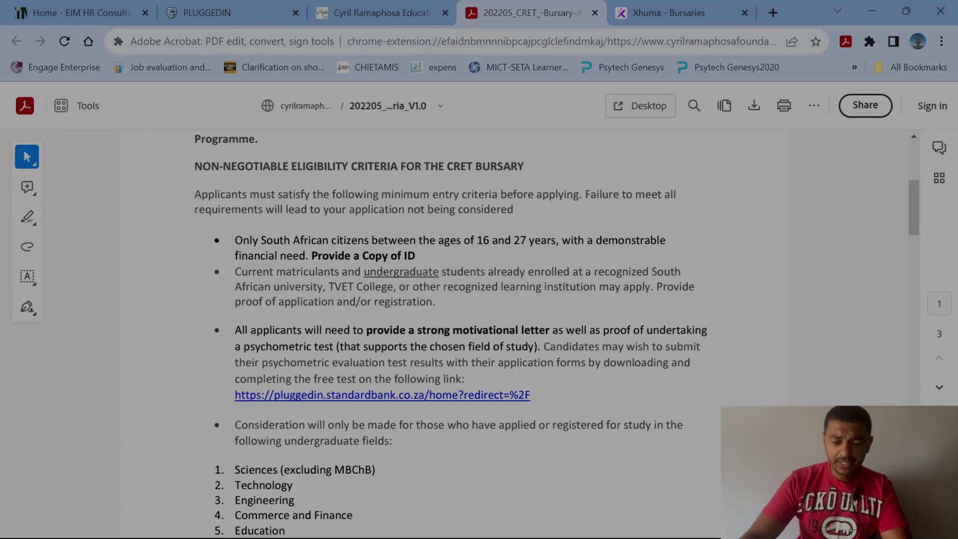
Open the pluggedin.standardbank.co.za psychometric test link from the CRET bursary PDF.
{"action": "left_click", "coordinate": [385, 396]}
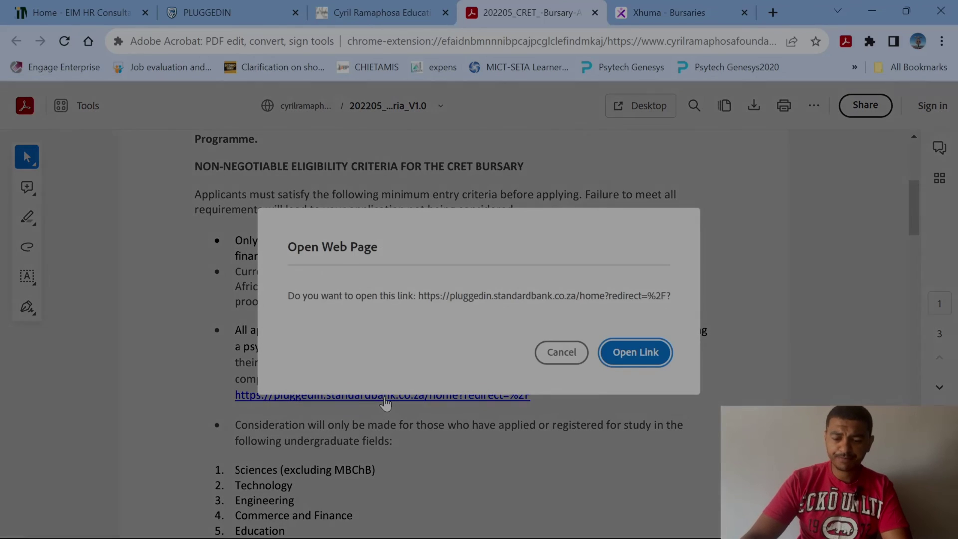
{"action": "left_click", "coordinate": [637, 357]}
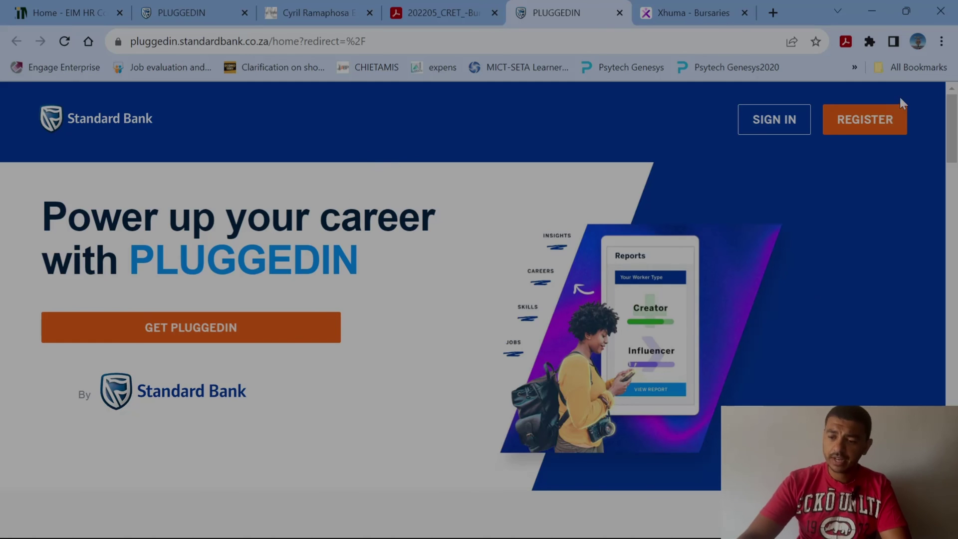
Sign in to PLUGGEDIN via 'Sign-in with Email or Phone', entering the phone number and its verification code.
{"action": "left_click", "coordinate": [877, 118]}
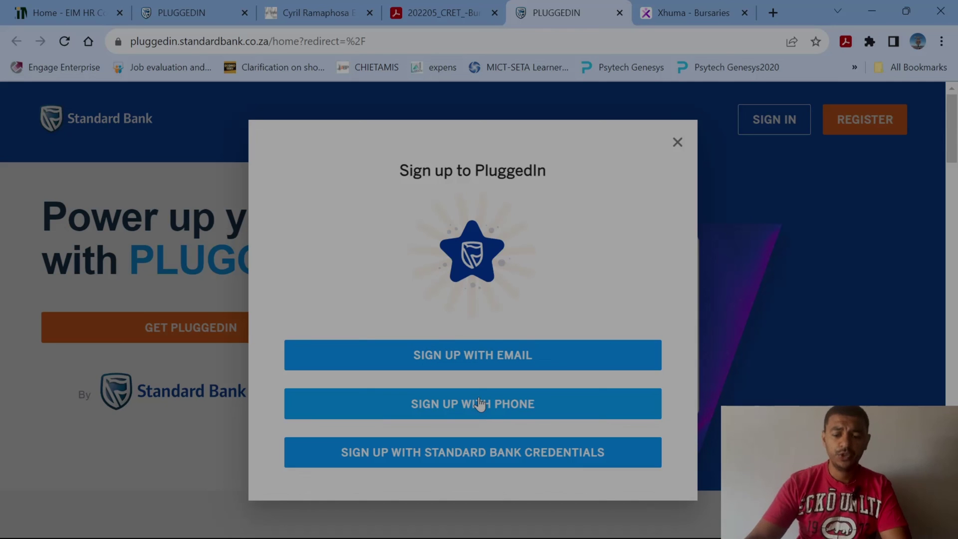
{"action": "left_click", "coordinate": [678, 143]}
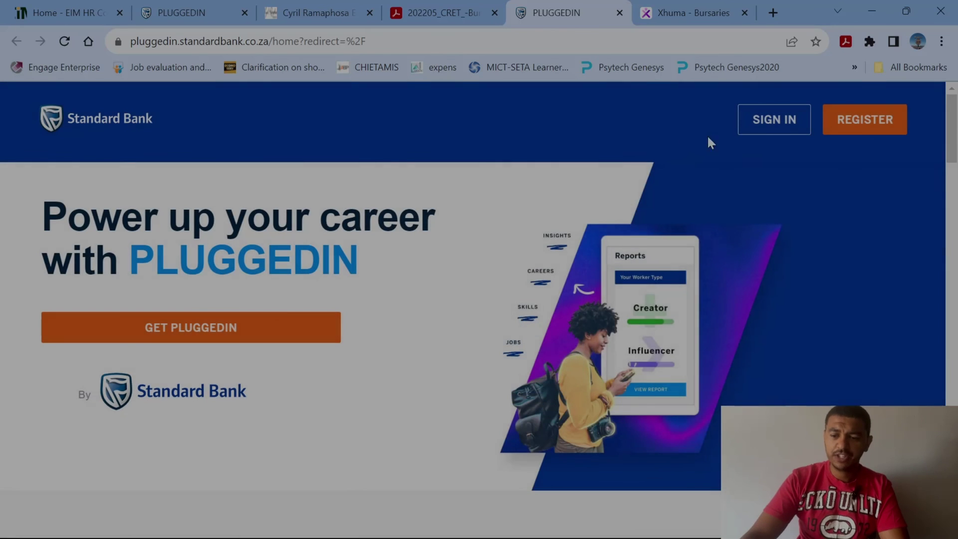
{"action": "left_click", "coordinate": [776, 123]}
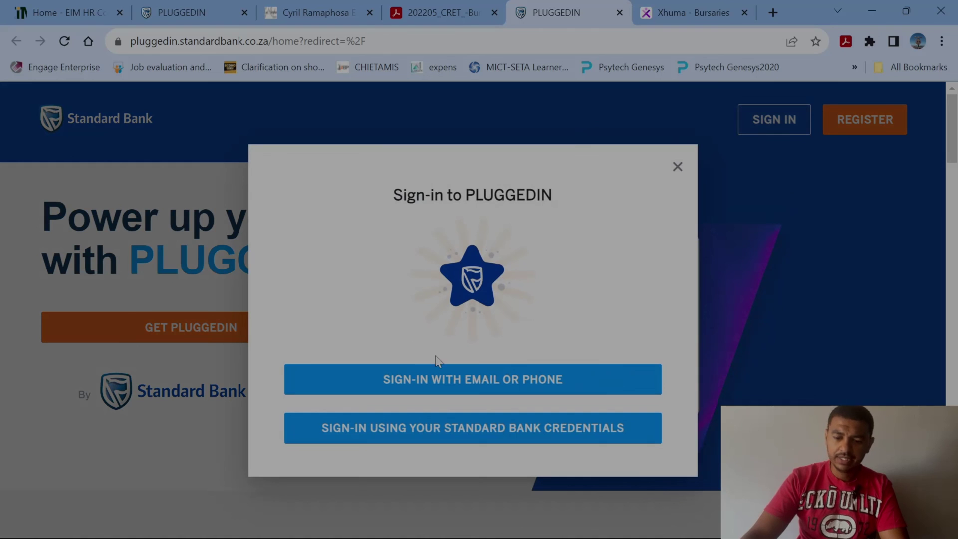
{"action": "left_click", "coordinate": [501, 380]}
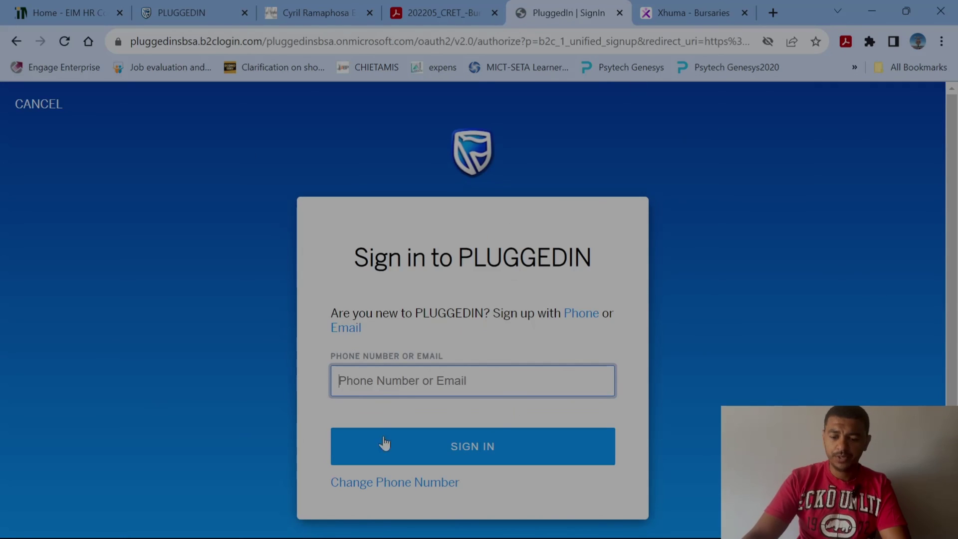
{"action": "left_click", "coordinate": [473, 446]}
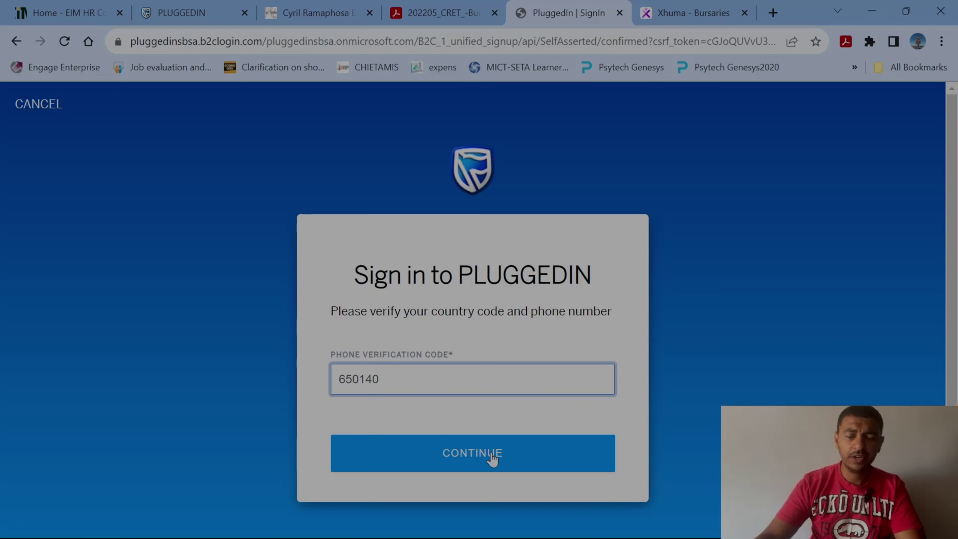
{"action": "left_click", "coordinate": [476, 459]}
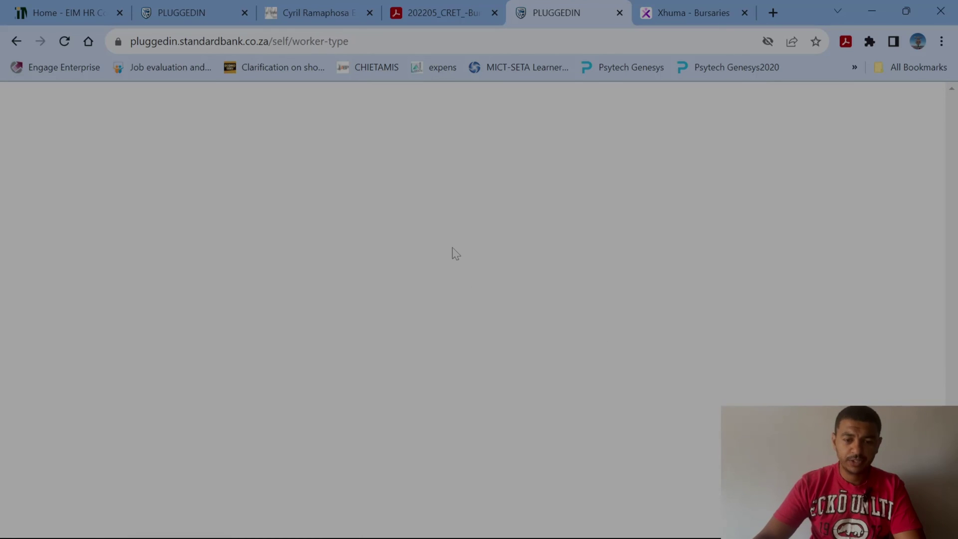
{"action": "scroll", "coordinate": [313, 306], "scroll_direction": "down", "scroll_amount": 3}
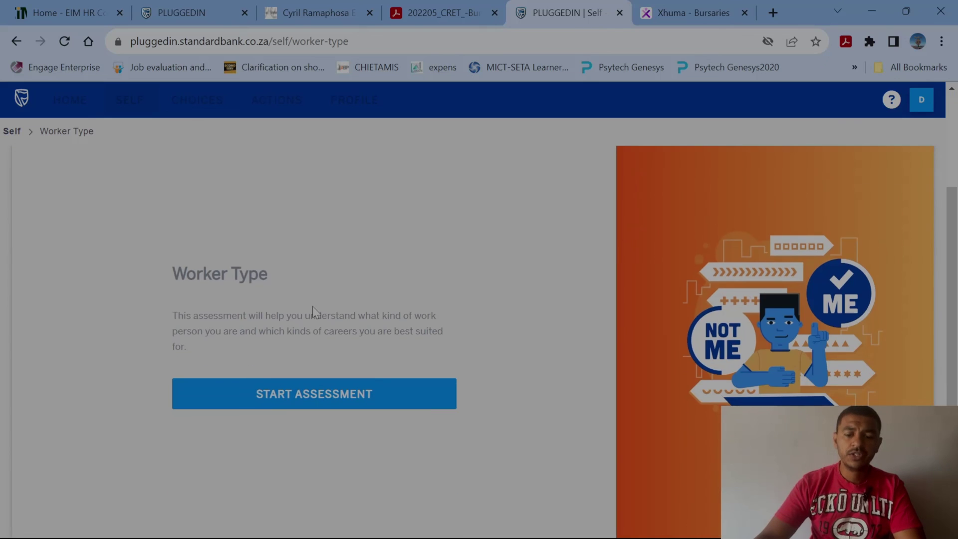